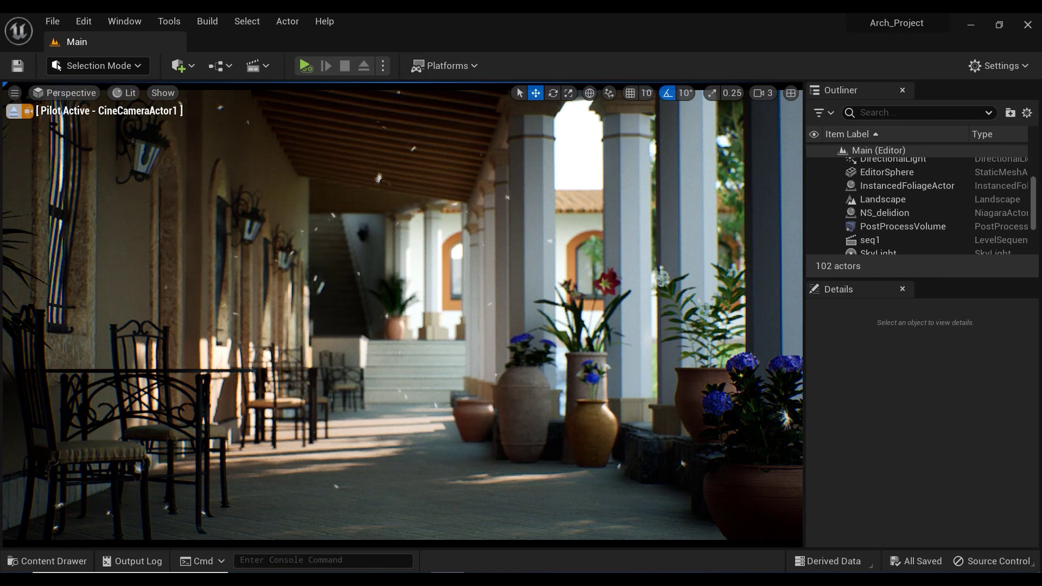
Create a new folder named Materials in the project's Content folder and open it
key("ctrl+space")
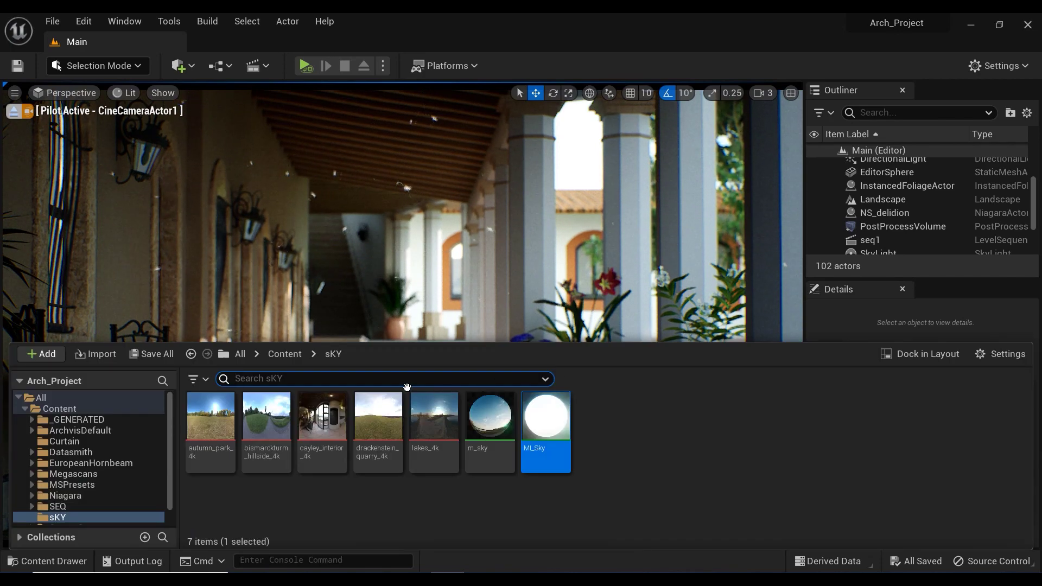
left_click(280, 354)
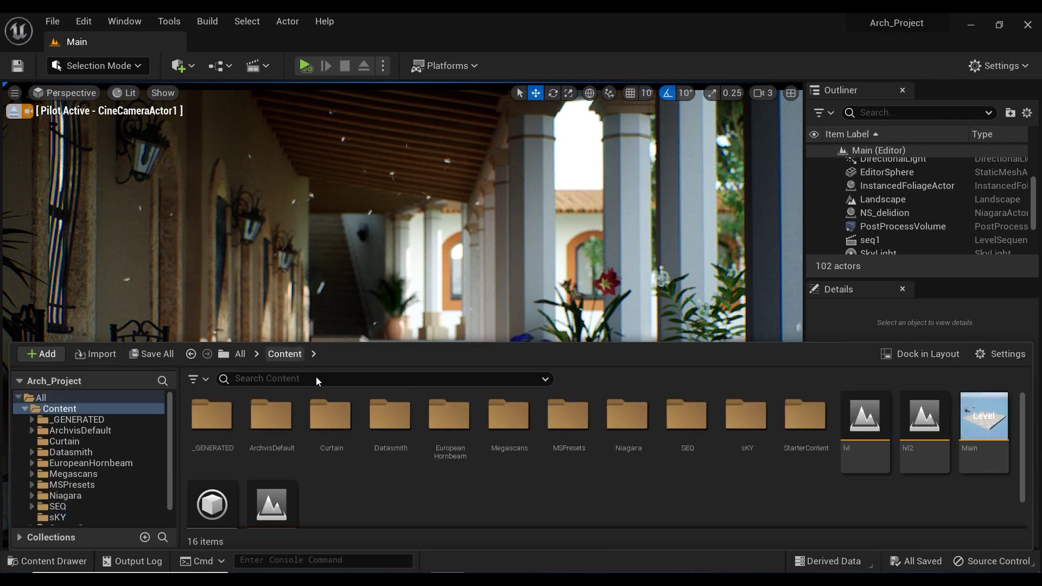
right_click(528, 495)
left_click(601, 134)
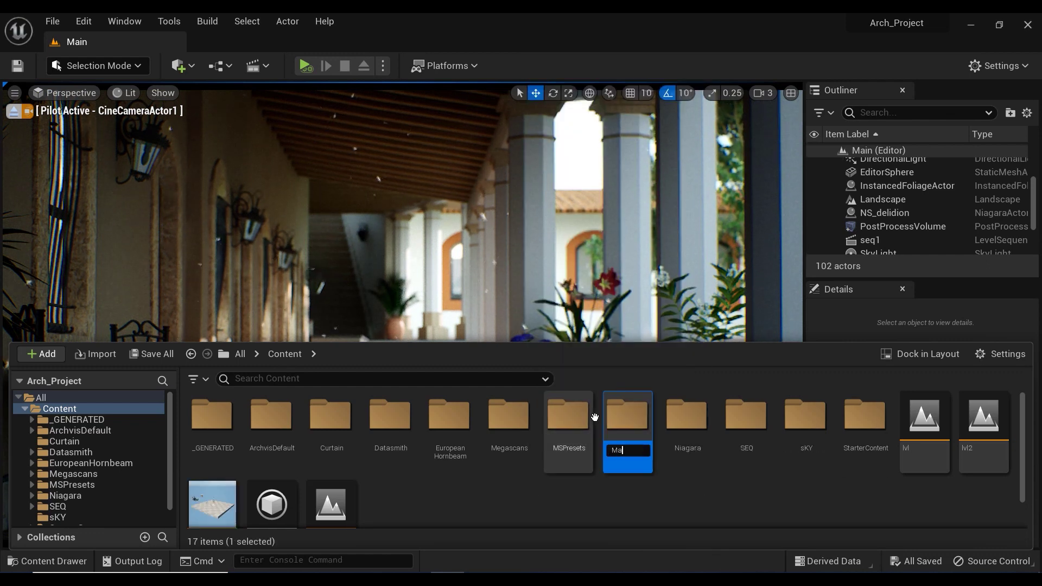
type("Materials")
key("Return")
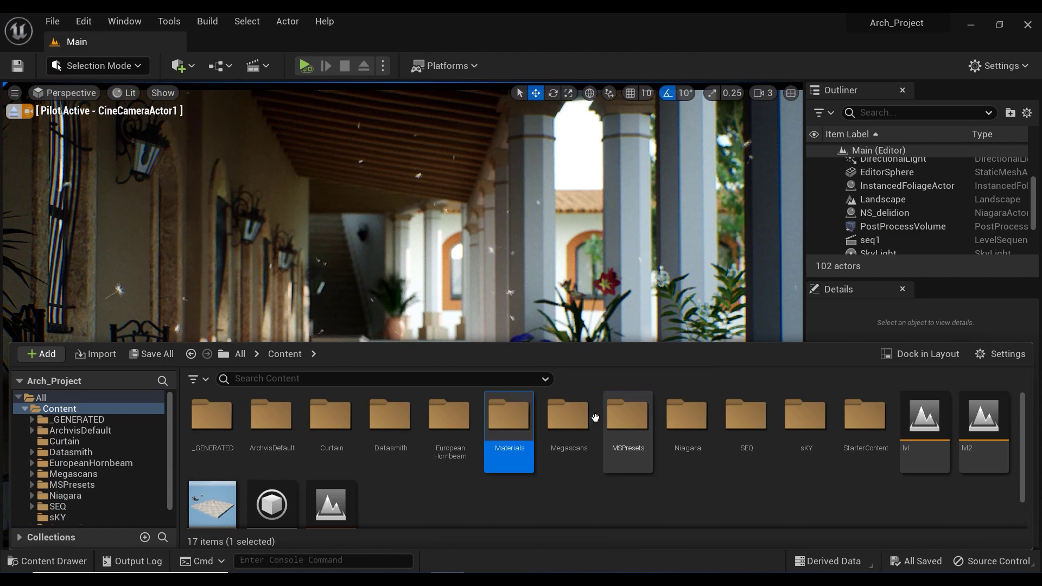
key("Return")
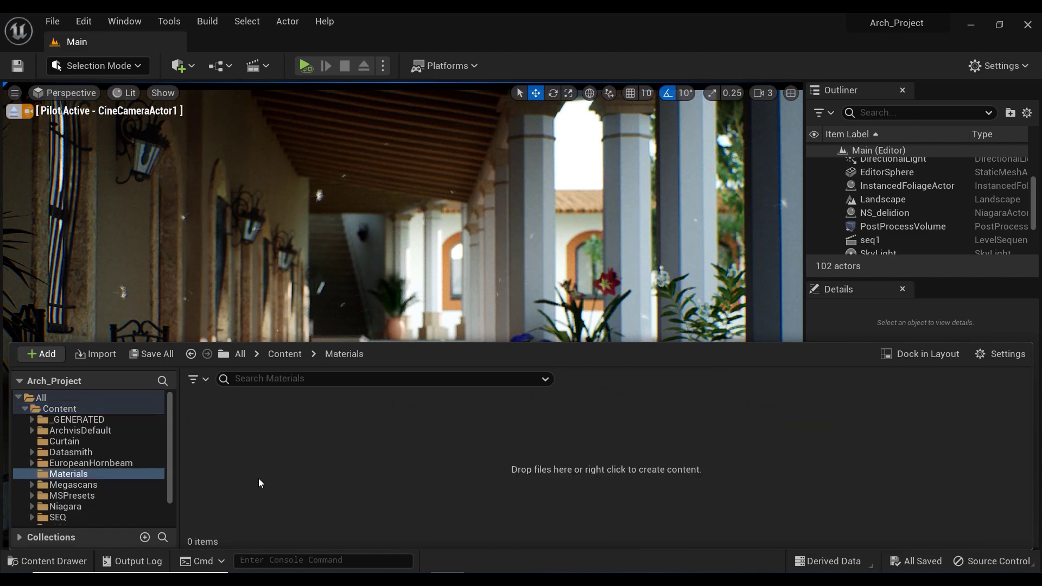
Create a new material named M_Dandelion2 in the Materials folder and open it for editing
right_click(275, 462)
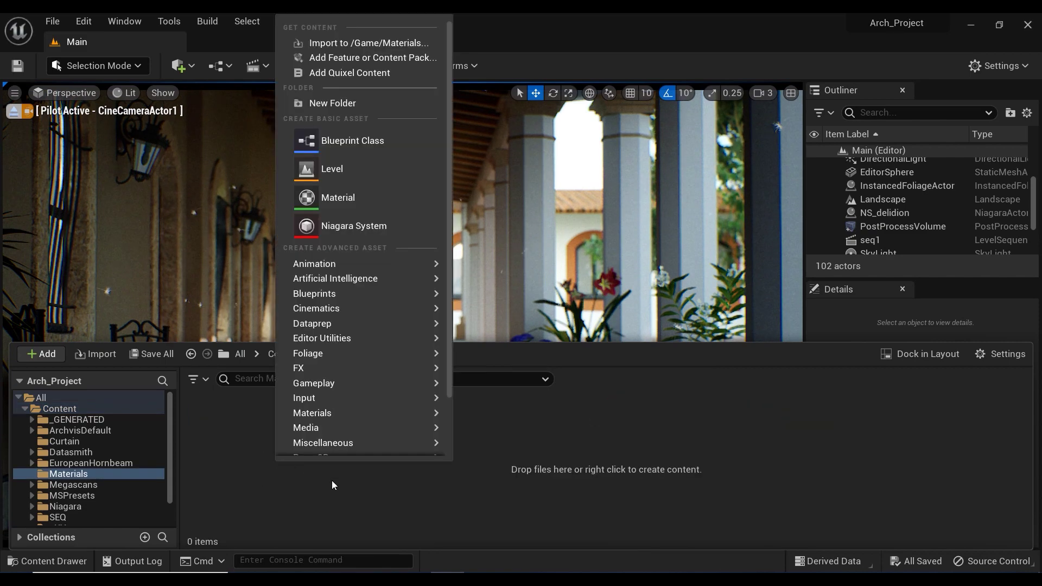
left_click(369, 201)
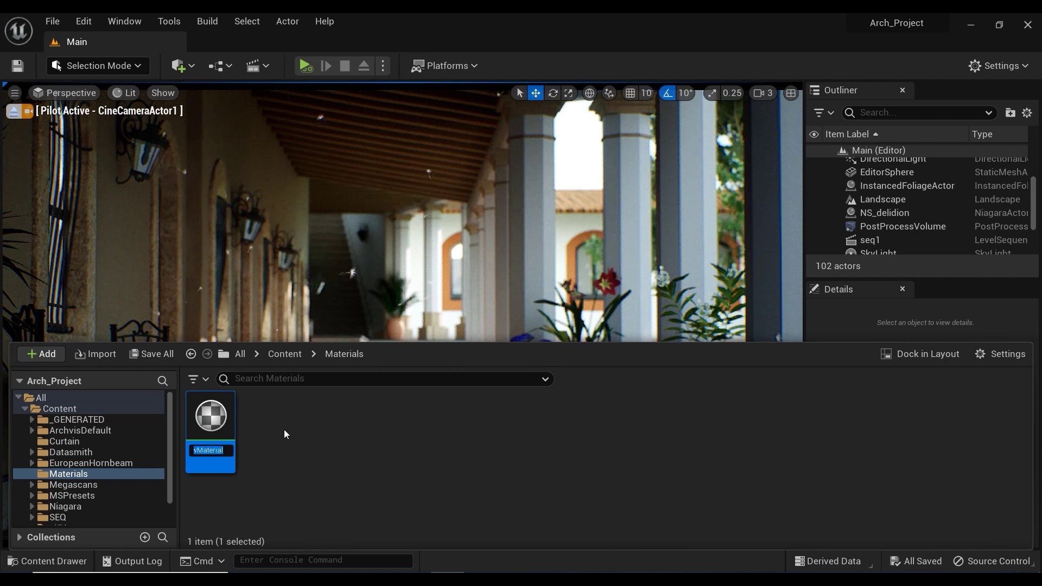
type("M_D")
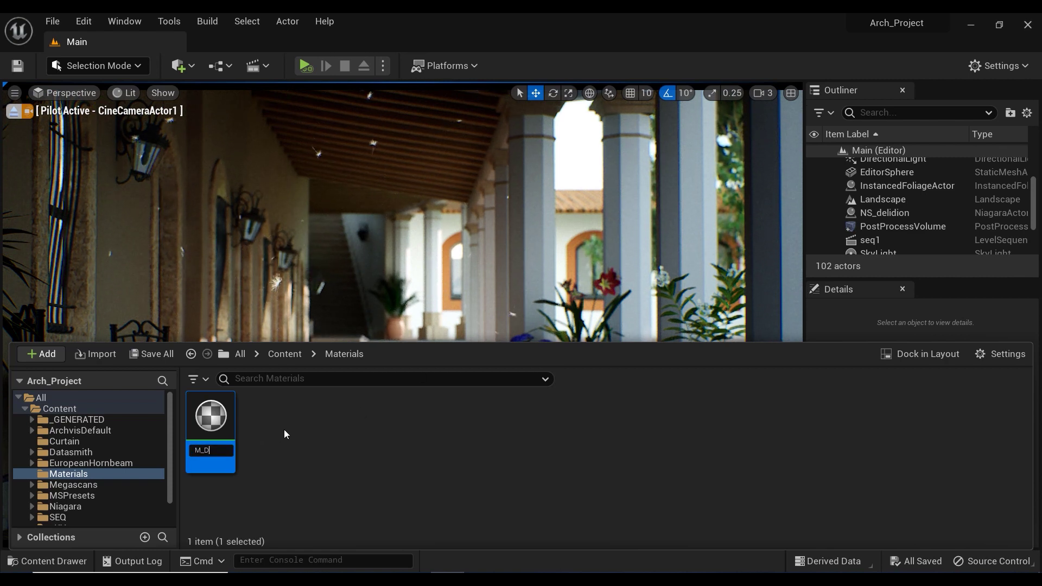
type("andelion")
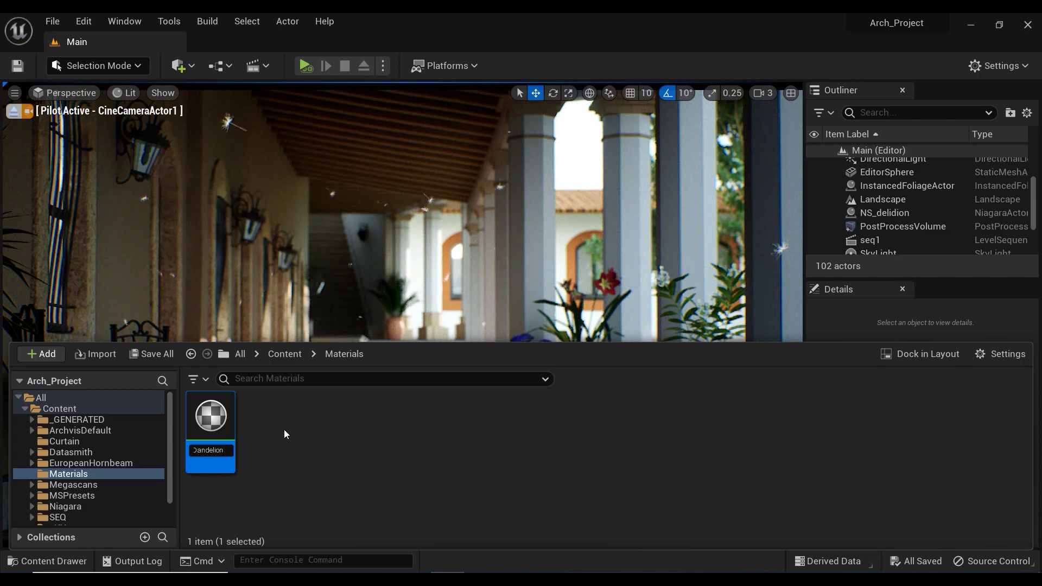
type("2")
key("Return")
key("Return")
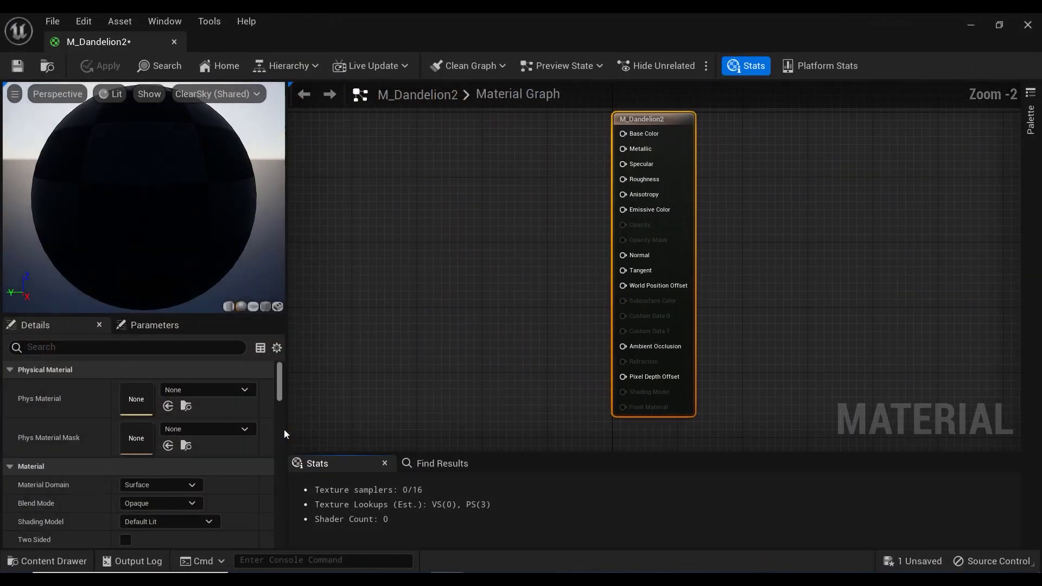
Set the material's blend mode to Additive and shading model to Unlit, and make it two-sided
right_click_drag(544, 180, 579, 200)
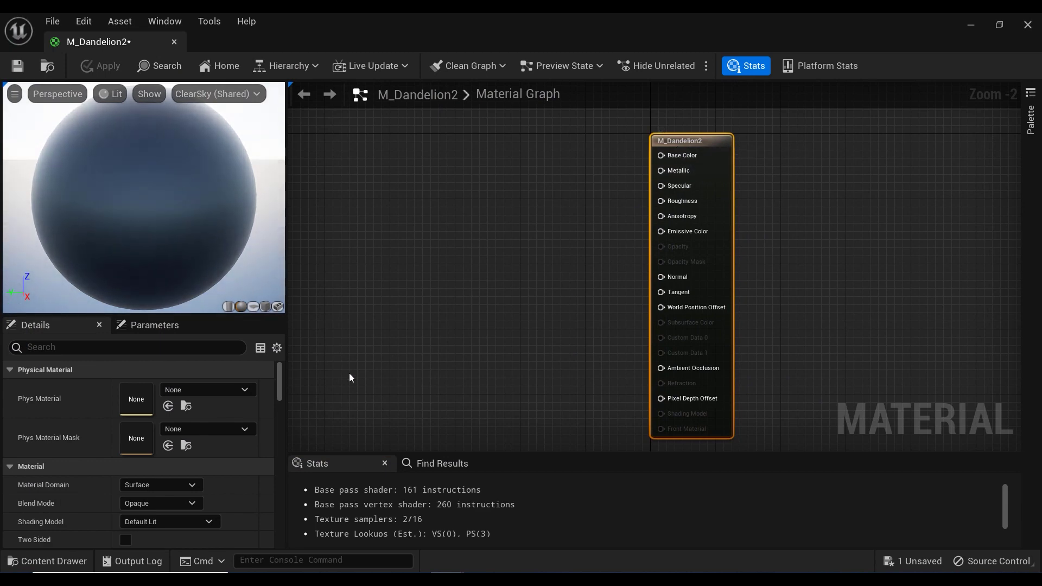
left_click(182, 504)
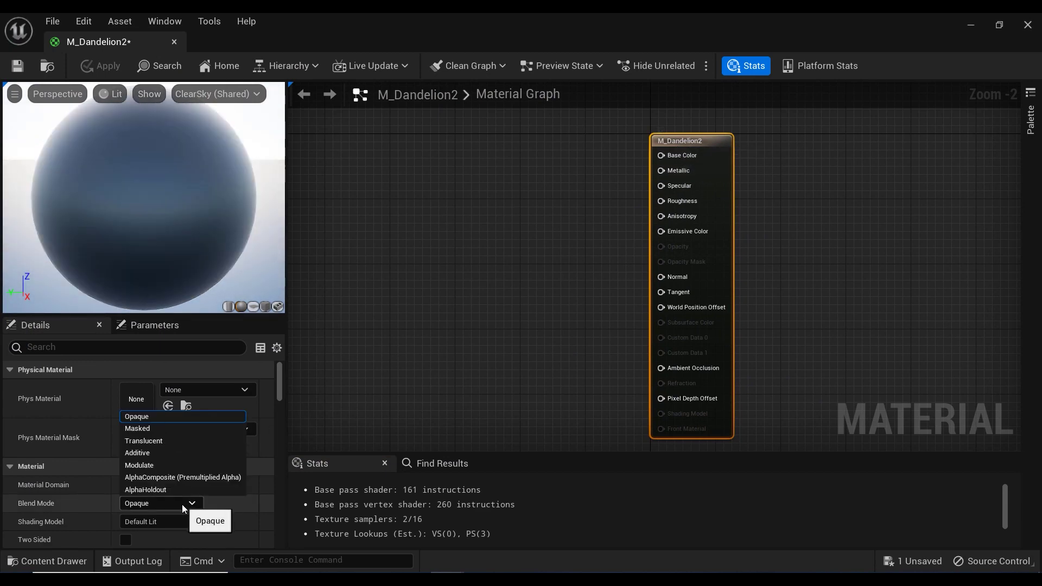
left_click(190, 454)
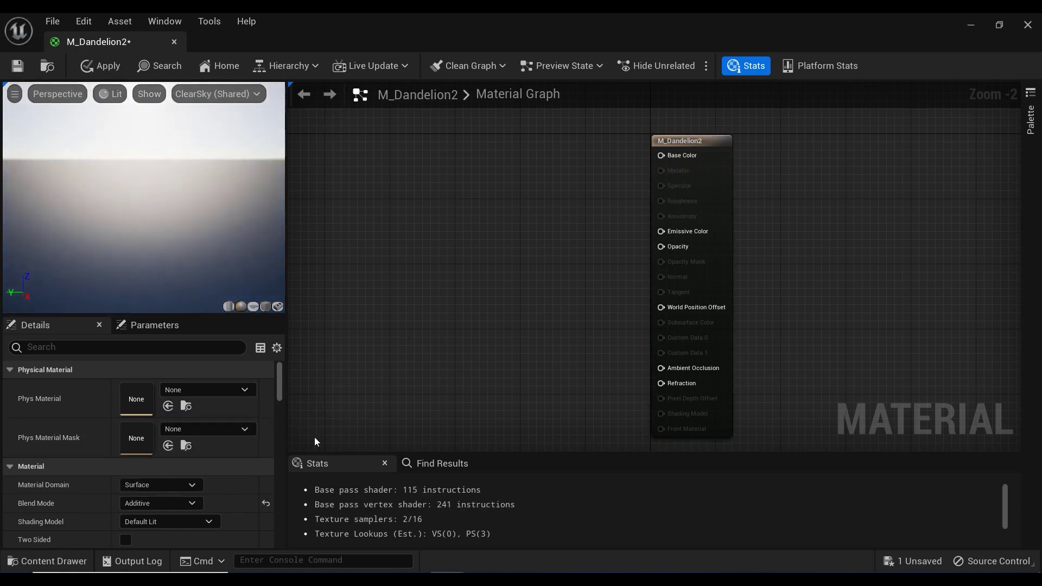
left_click(196, 523)
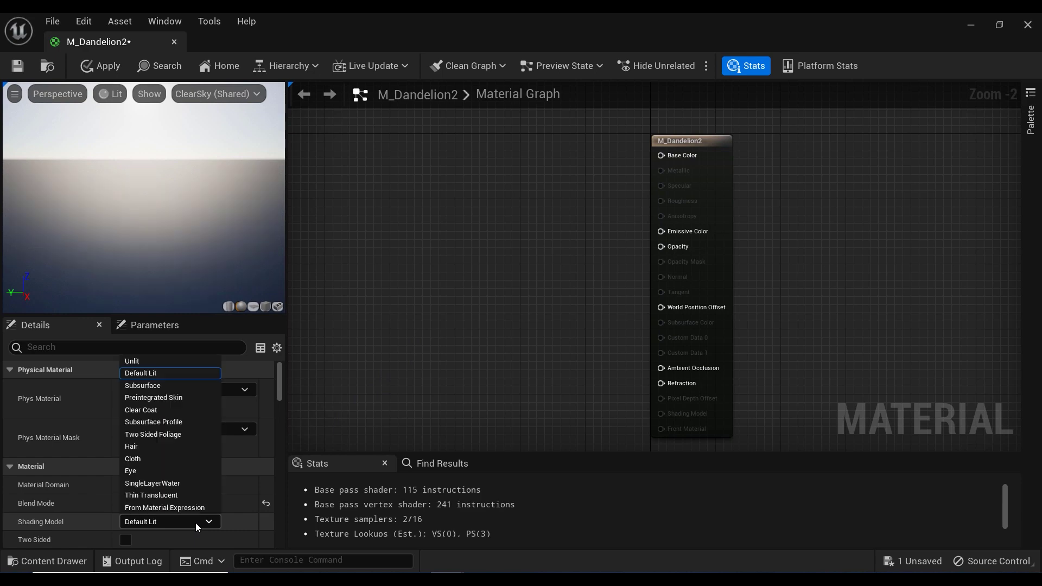
left_click(151, 363)
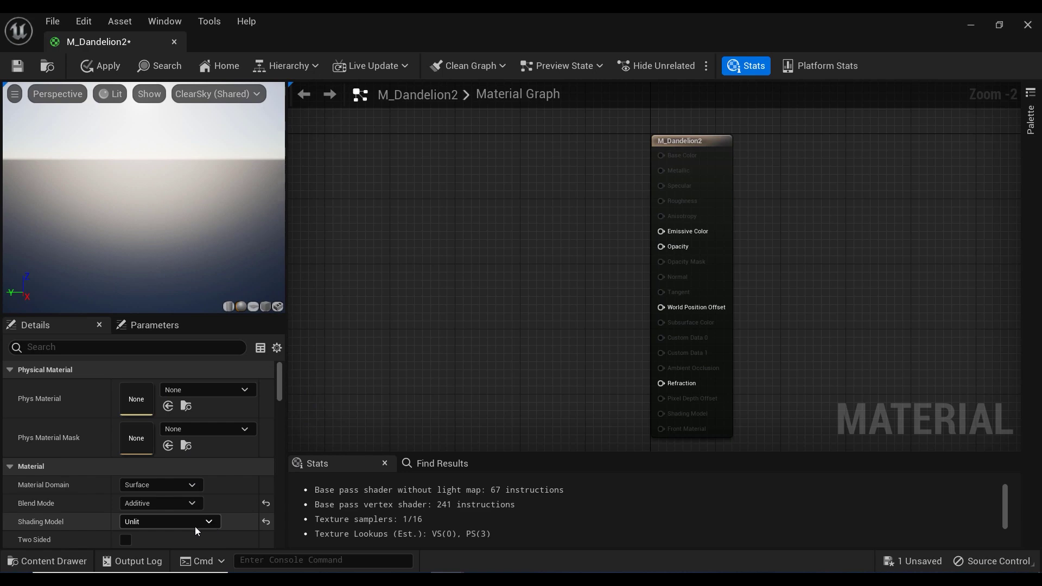
left_click(126, 540)
Bring up the project assets and go to the top-level Content folder
right_click_drag(422, 293, 446, 280)
key("ctrl+space")
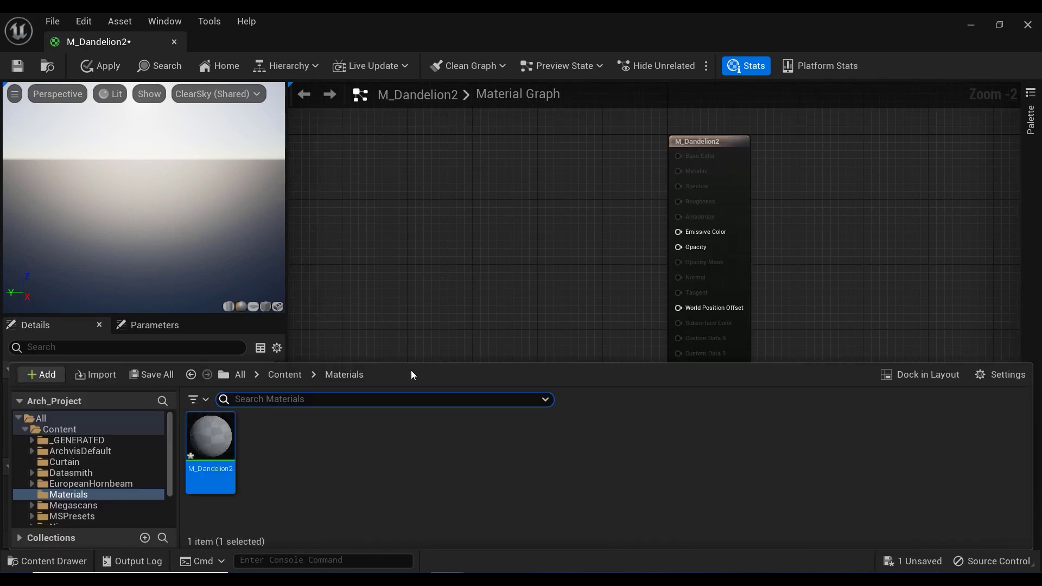
left_click(273, 373)
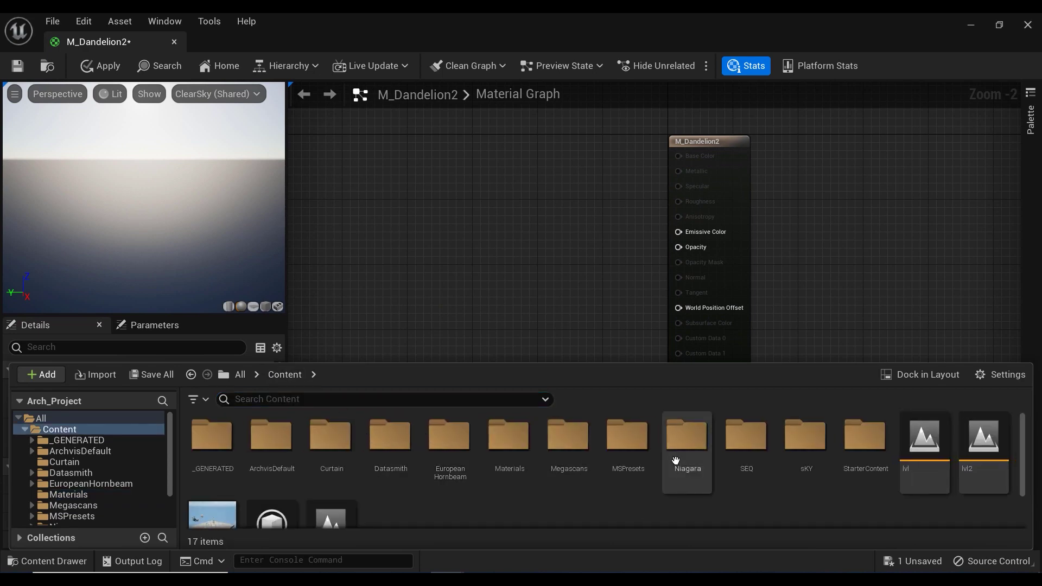
double_click(688, 440)
double_click(212, 452)
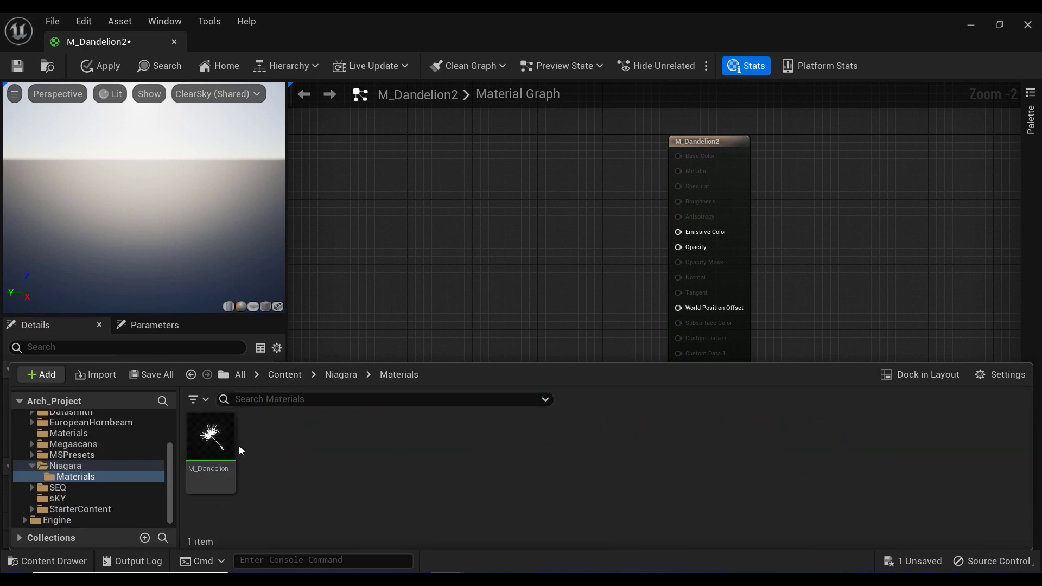
left_click(190, 374)
left_click(190, 374)
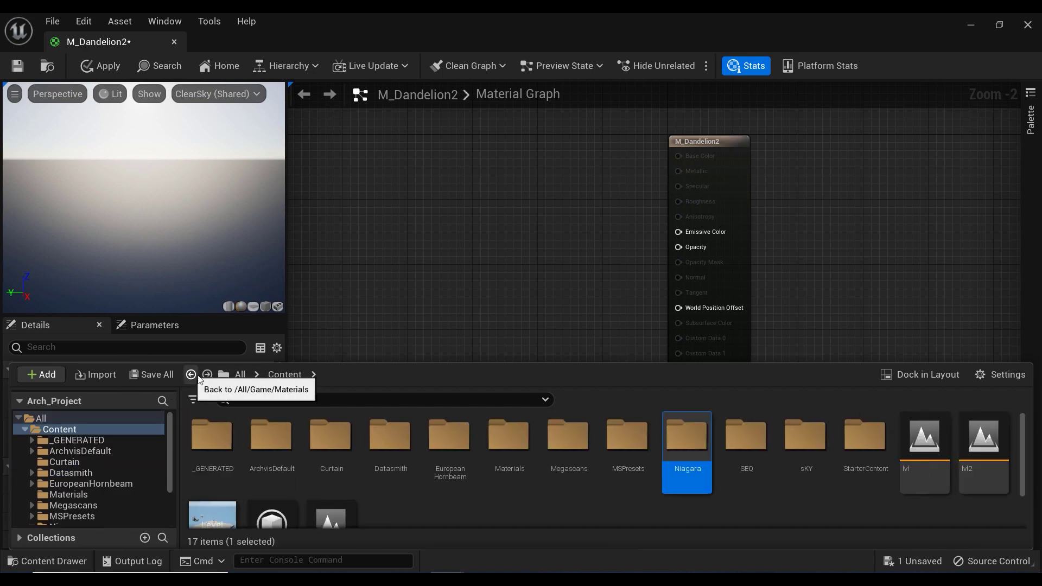
Add the T_Dandelion texture from the SEQ/Textures folder to the material graph as a texture sample
double_click(759, 456)
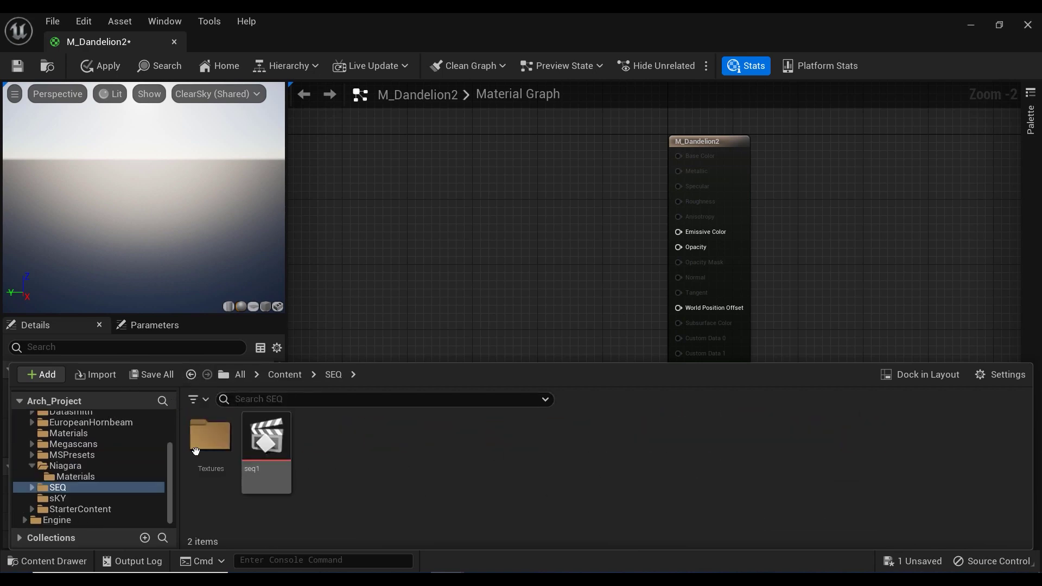
double_click(211, 437)
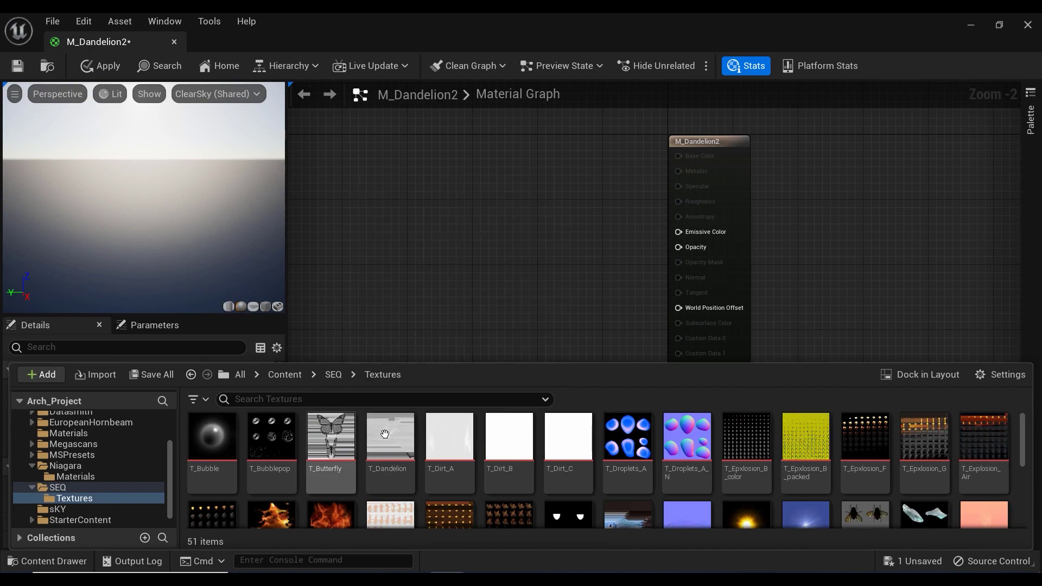
left_click_drag(401, 441, 440, 288)
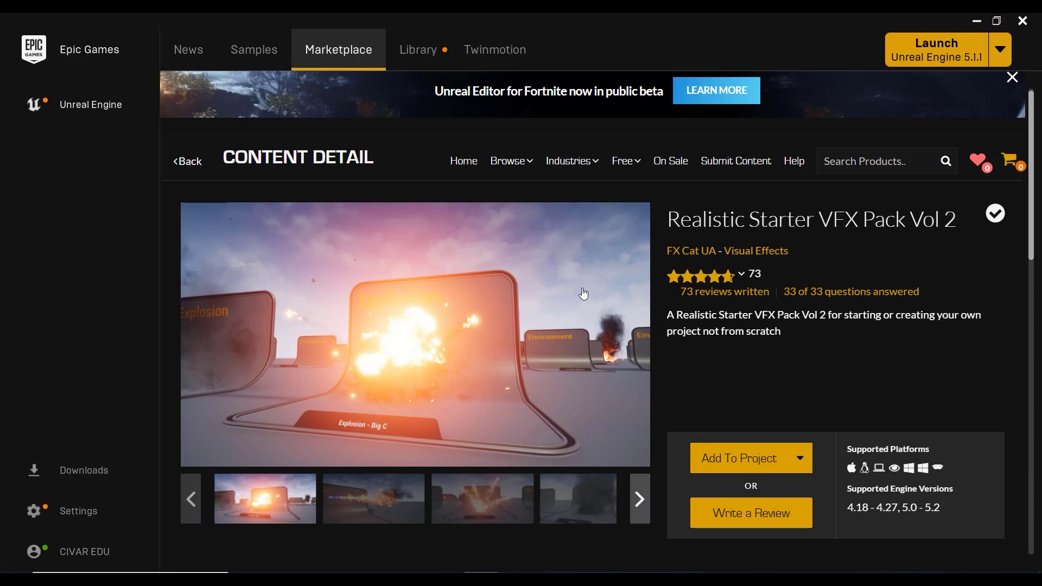
Look over the Realistic Starter VFX Pack Vol 2 marketplace page in the Epic Games Launcher, the source of the textures
scroll(426, 334, "down", 5)
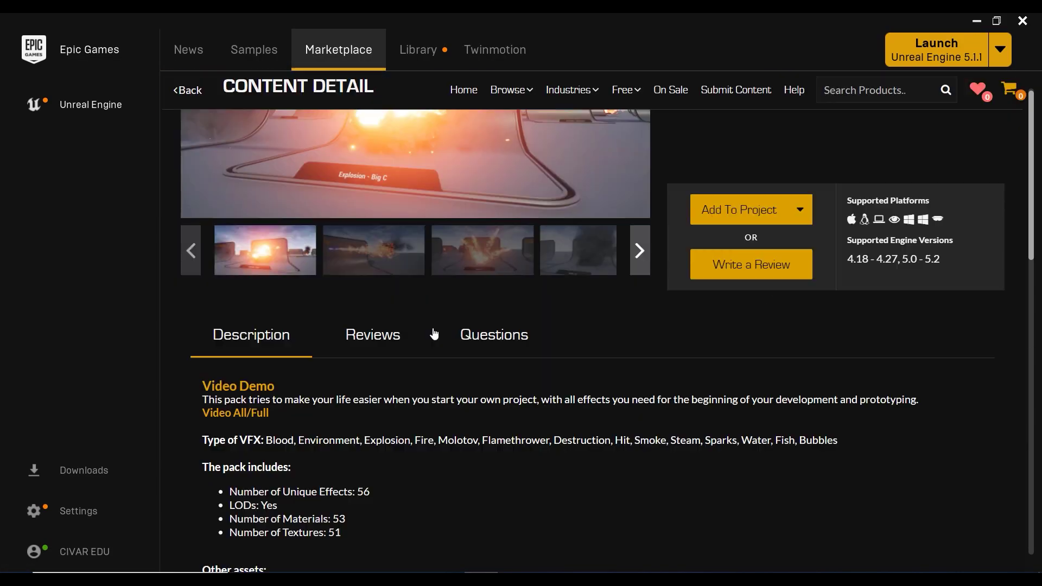
scroll(478, 332, "up", 5)
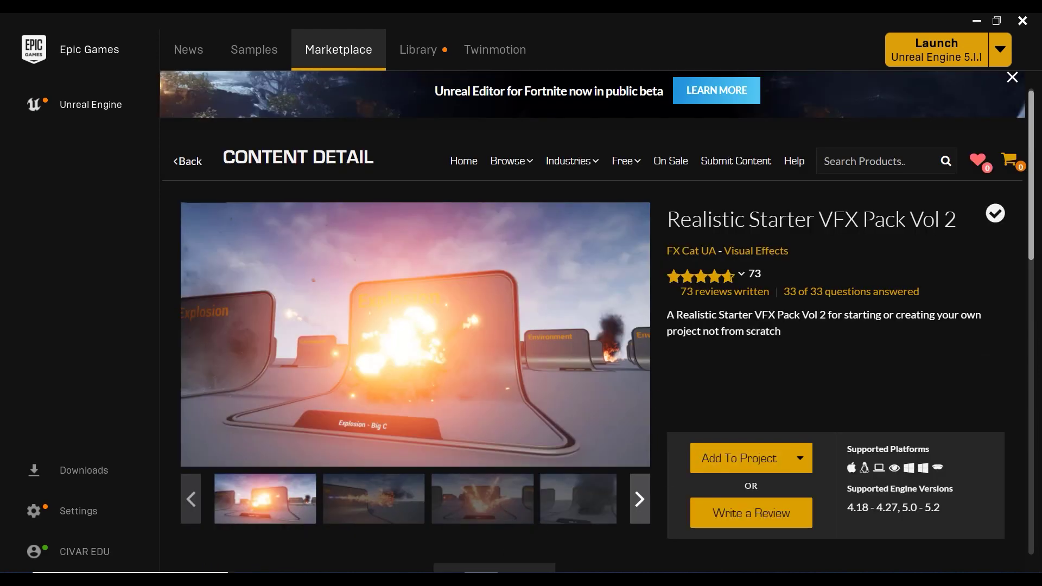
mouse_move(481, 579)
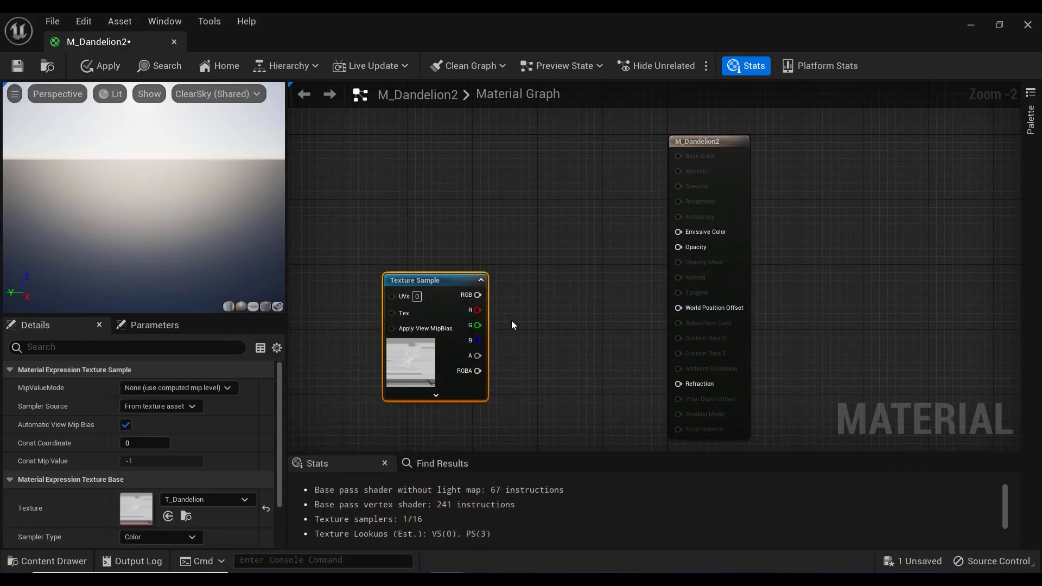
Move the texture sample further from the material output and add a Multiply node and a Constant node between them
right_click_drag(511, 320, 499, 292)
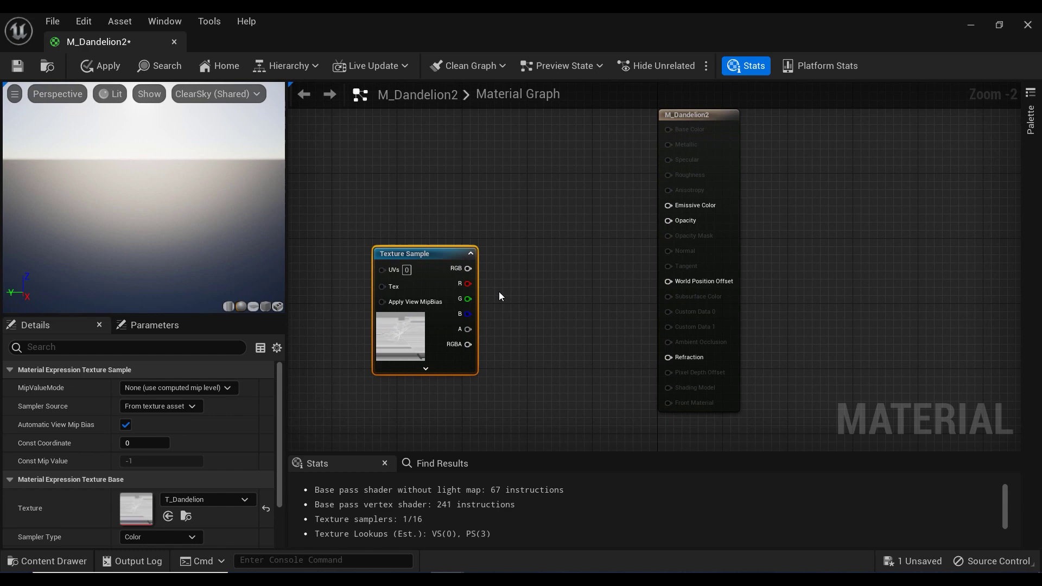
left_click(434, 256, "ctrl")
left_click_drag(413, 259, 381, 251)
right_click_drag(482, 240, 483, 264)
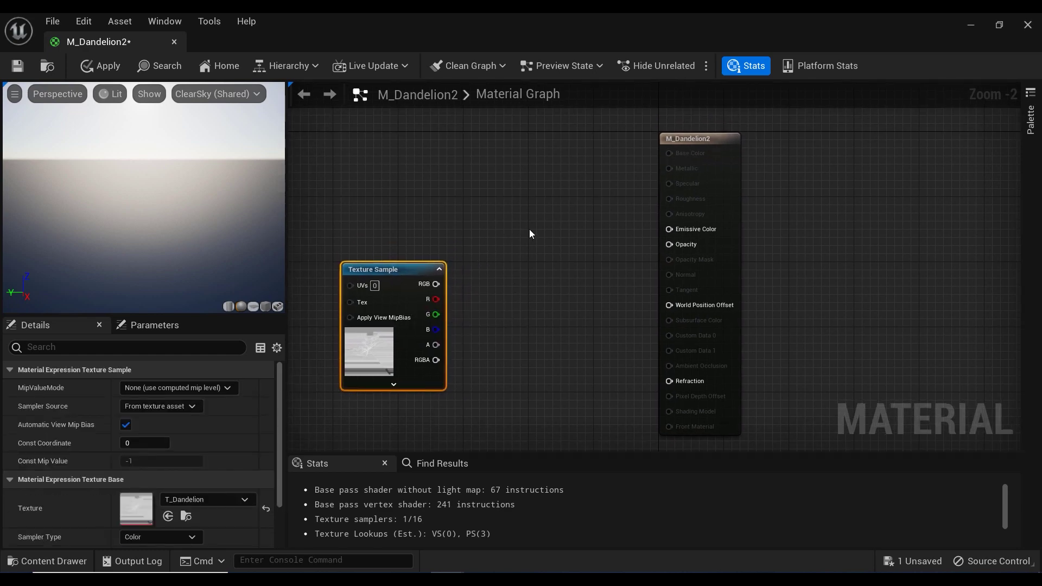
left_click(538, 256)
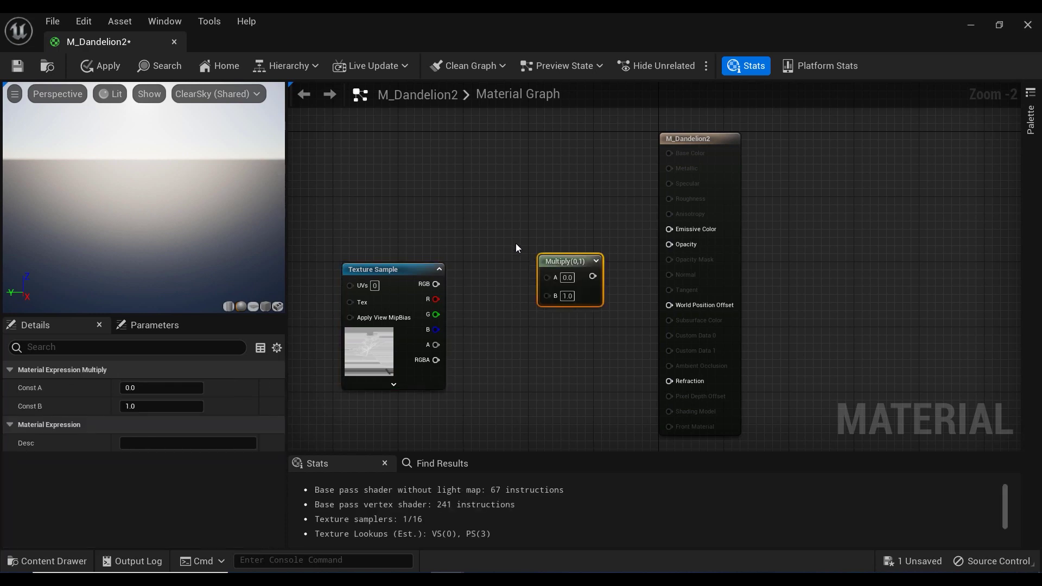
left_click(510, 230)
left_click_drag(532, 240, 462, 193)
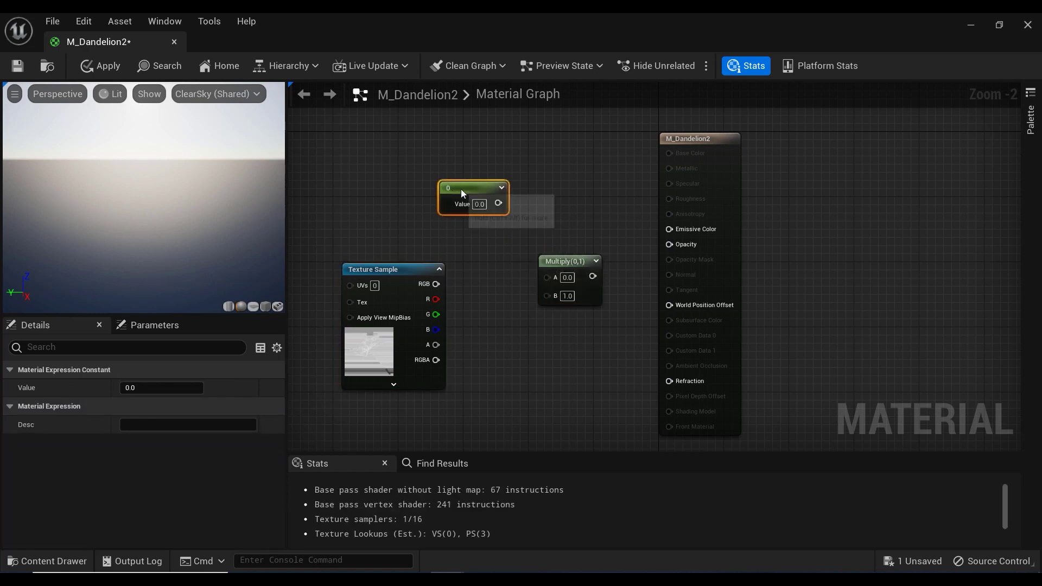
Multiply the texture's RGB output by the constant, feed the result into Emissive Color, and arrange the nodes neatly
left_click_drag(437, 284, 540, 281)
left_click_drag(482, 191, 491, 313)
left_click_drag(573, 259, 588, 211)
left_click_drag(509, 325, 668, 230)
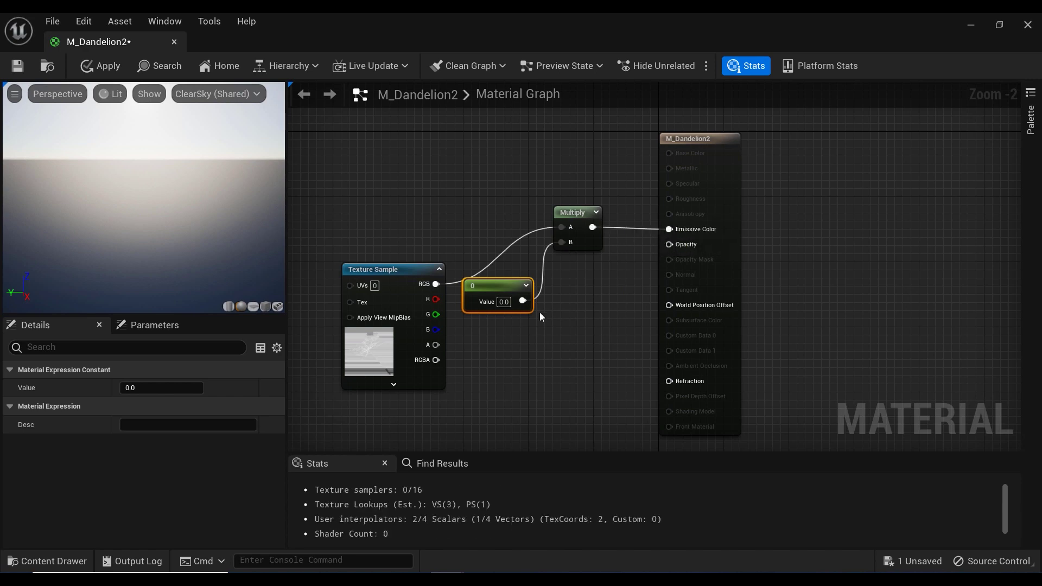
left_click_drag(496, 291, 504, 291)
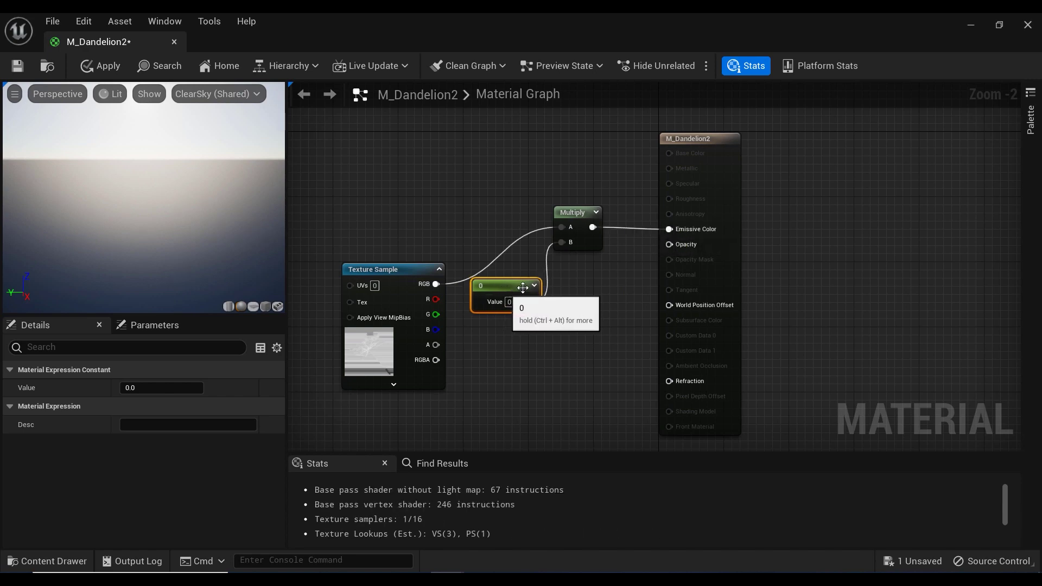
left_click(578, 211)
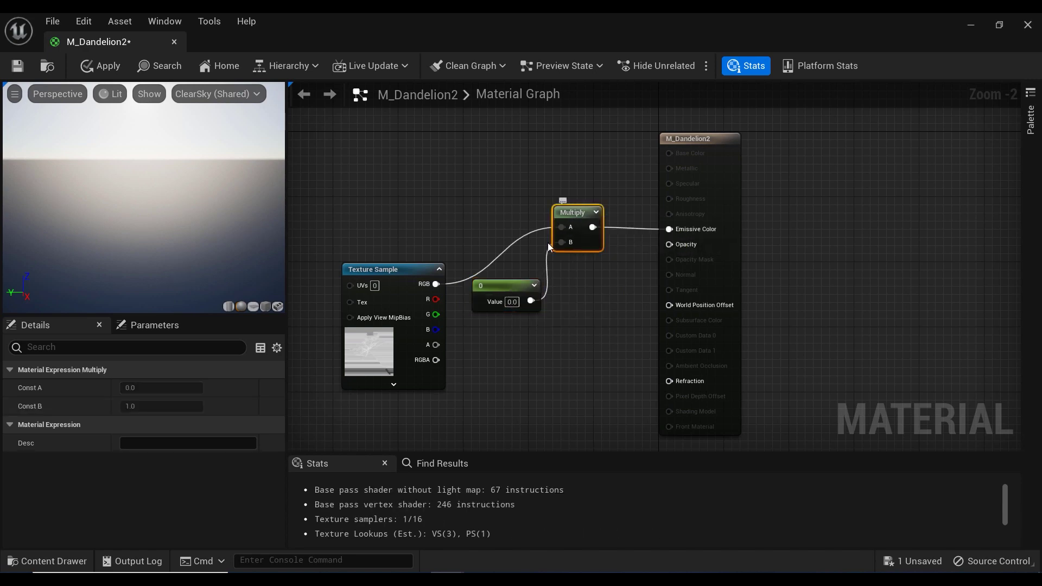
mouse_move(580, 219)
left_mouse_down()
mouse_move(578, 320)
mouse_move(575, 211)
left_mouse_up()
Add a second Multiply node and a second Constant node below the emissive color nodes
left_click(581, 370)
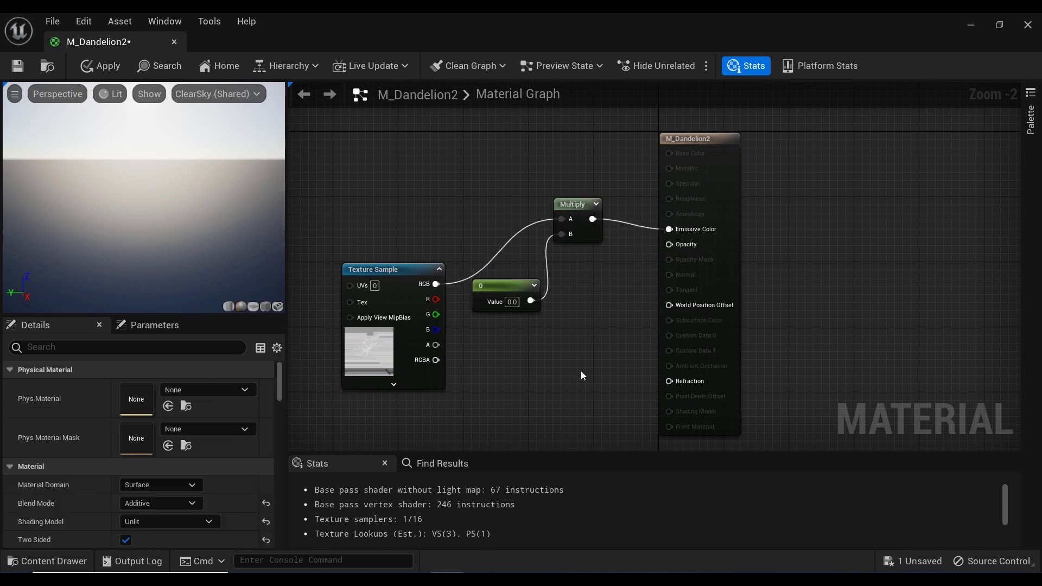
left_click(580, 372)
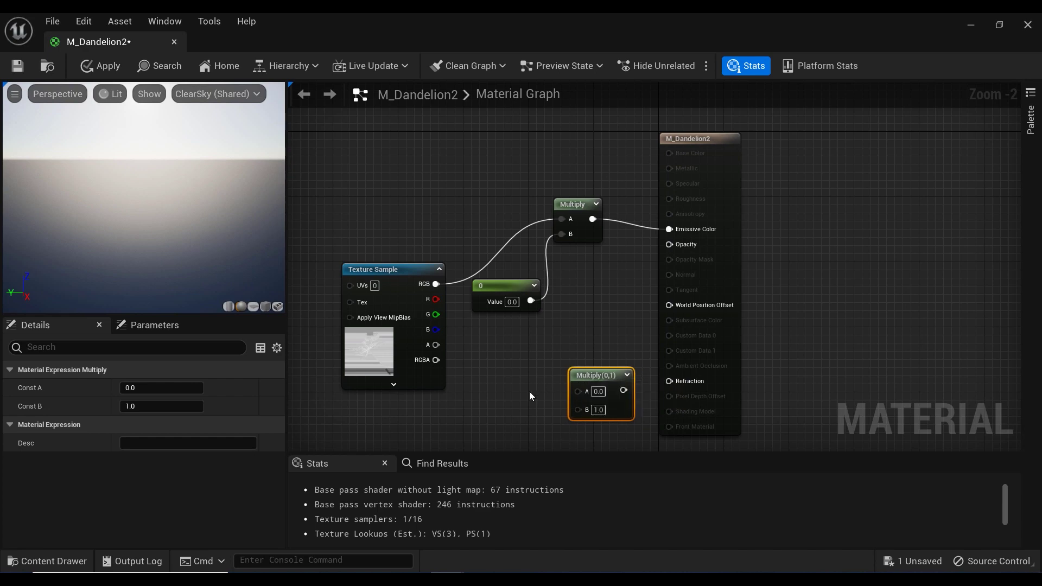
left_click(511, 396)
right_click_drag(520, 374, 503, 289)
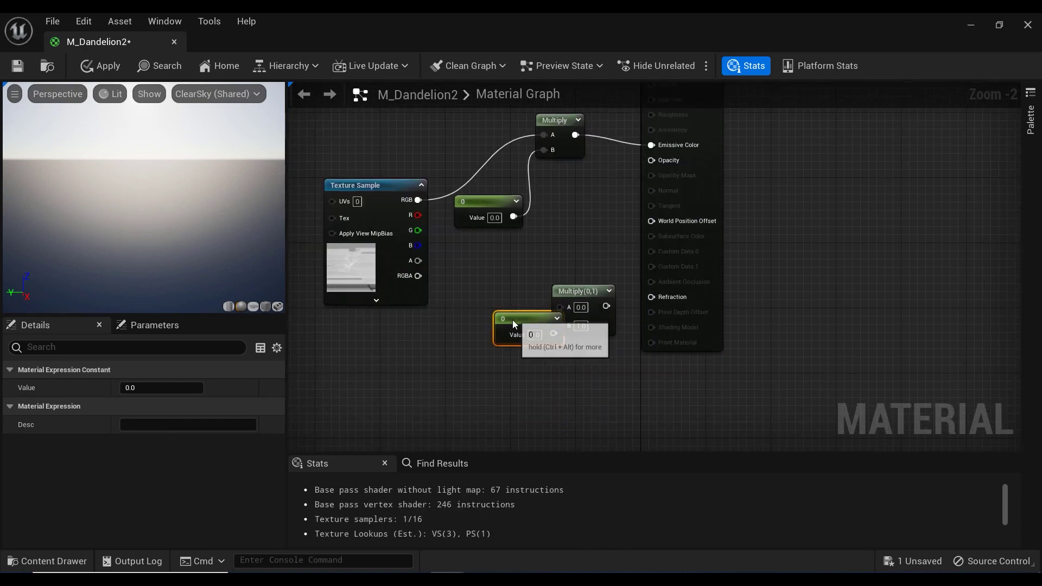
Multiply the texture's alpha output by the second constant, feed the result into Opacity, and space the two nodes apart
left_click_drag(512, 321, 490, 342)
left_click_drag(570, 300, 546, 259)
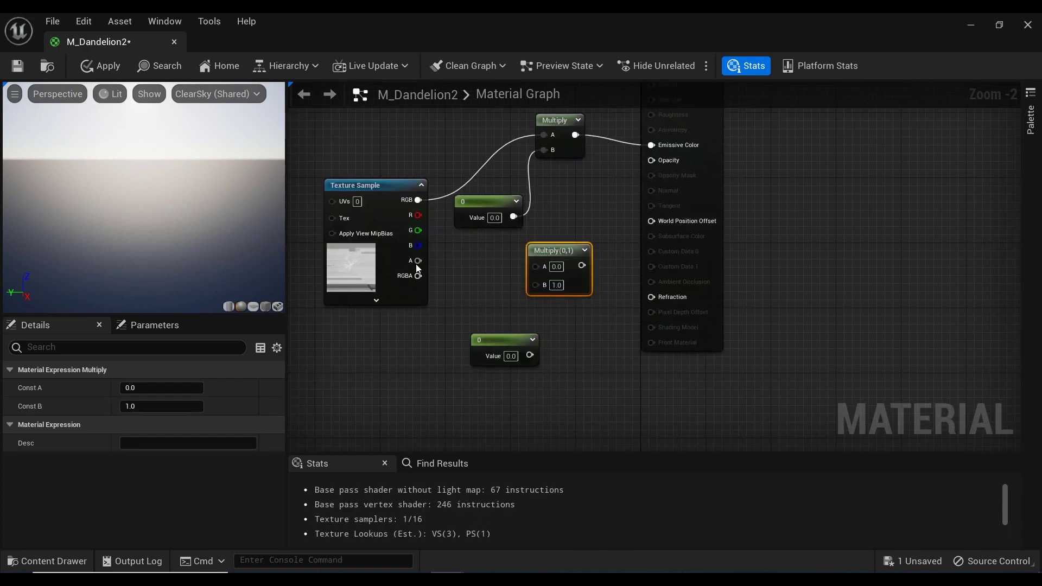
left_click_drag(418, 261, 536, 268)
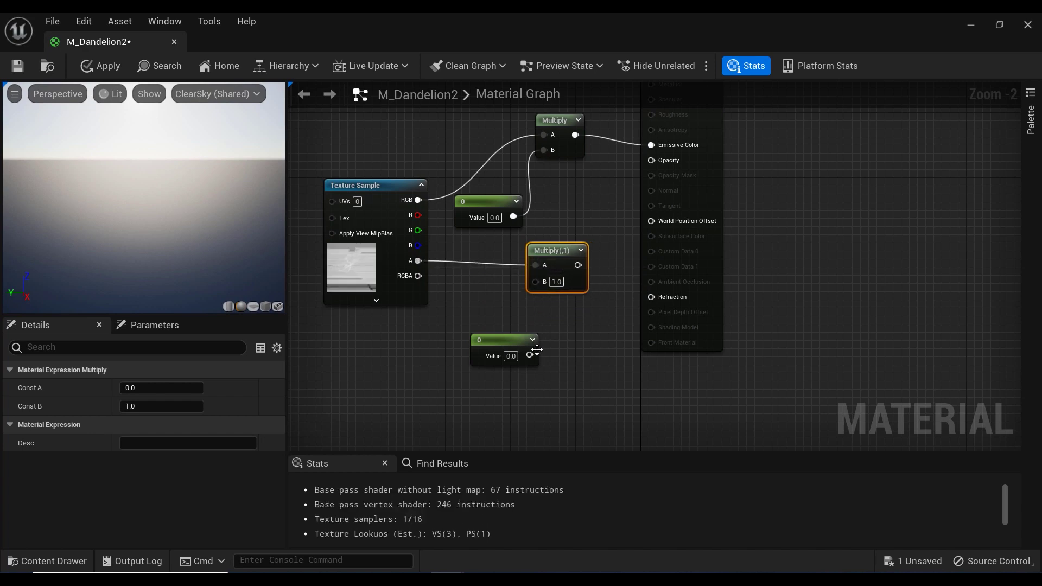
left_click_drag(530, 356, 651, 160)
right_click_drag(582, 199, 611, 231)
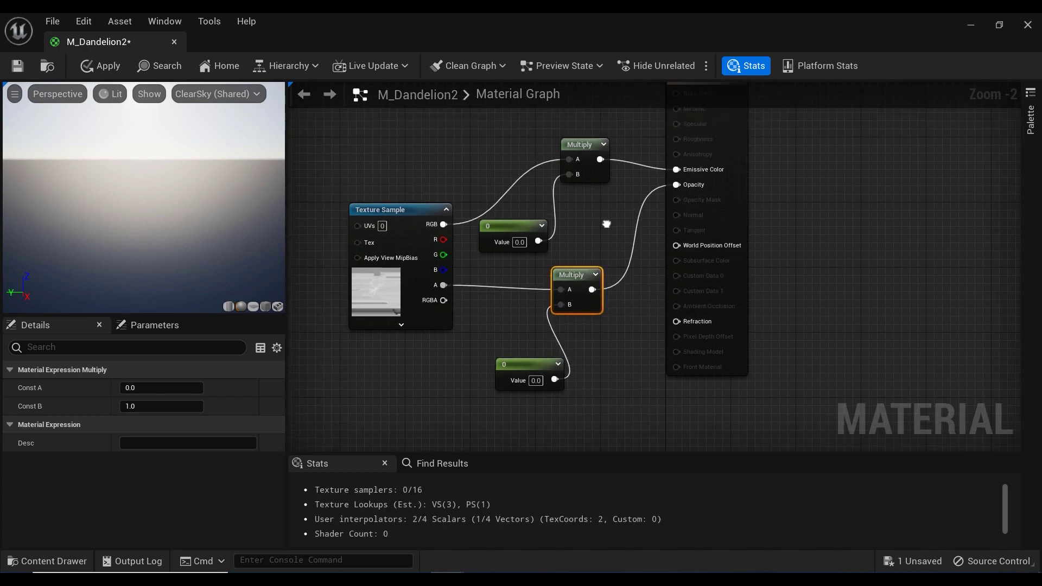
Set the emissive multiplier constant to 5 and the opacity multiplier constant to 1
left_click(523, 250)
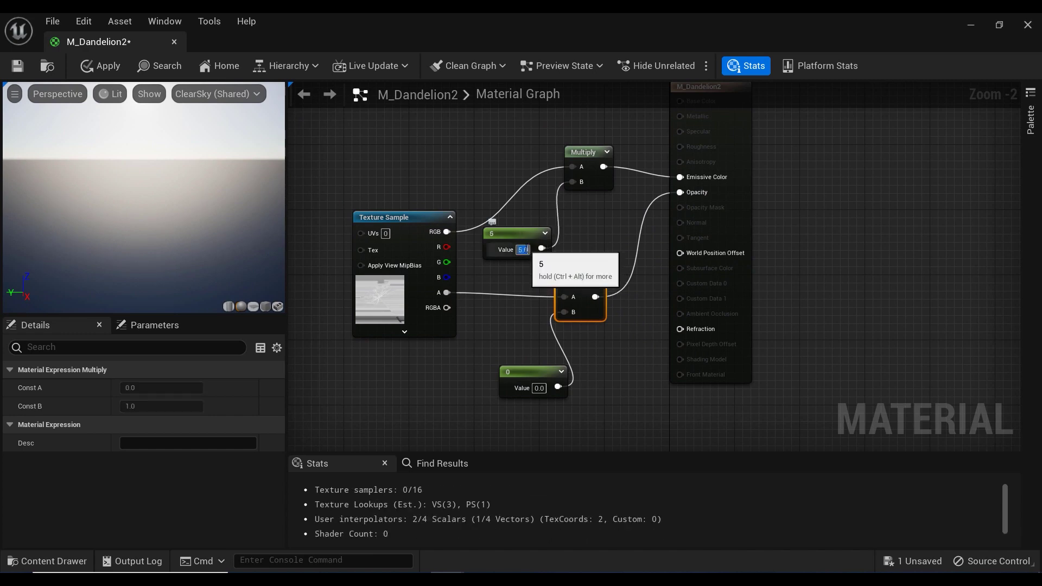
left_click(539, 388)
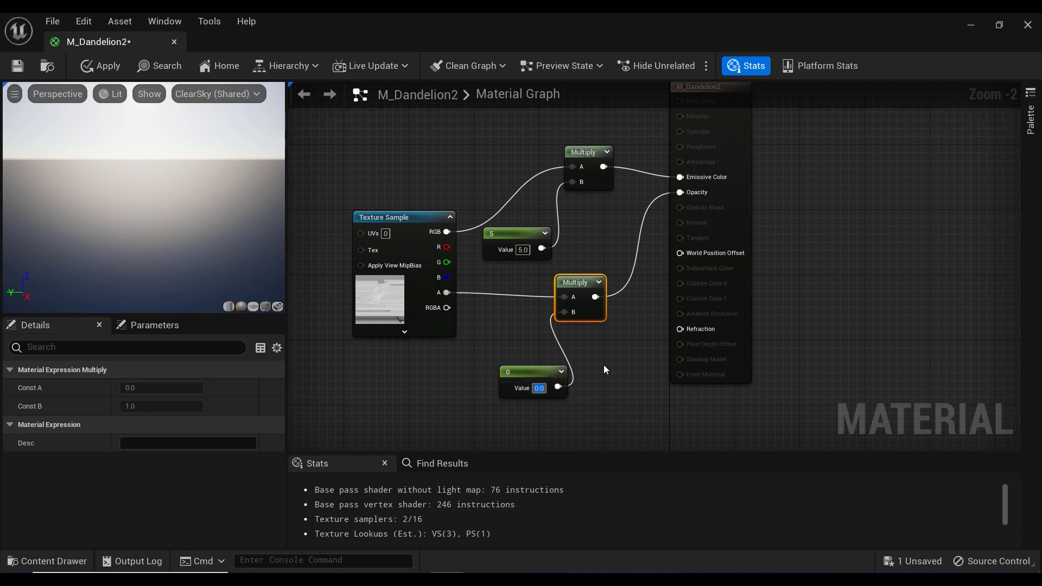
type("1")
key("Return")
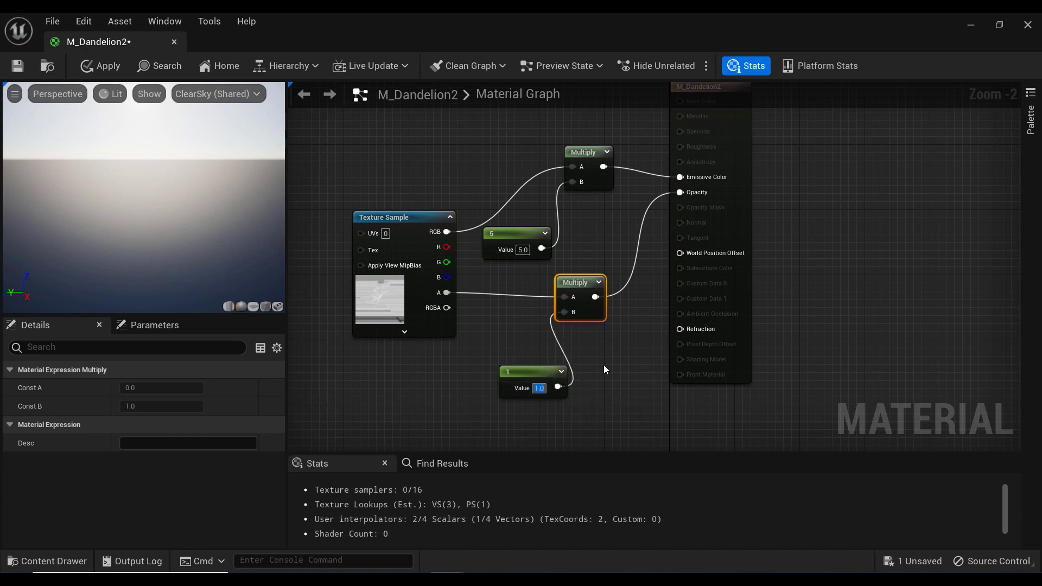
right_click_drag(602, 364, 632, 378)
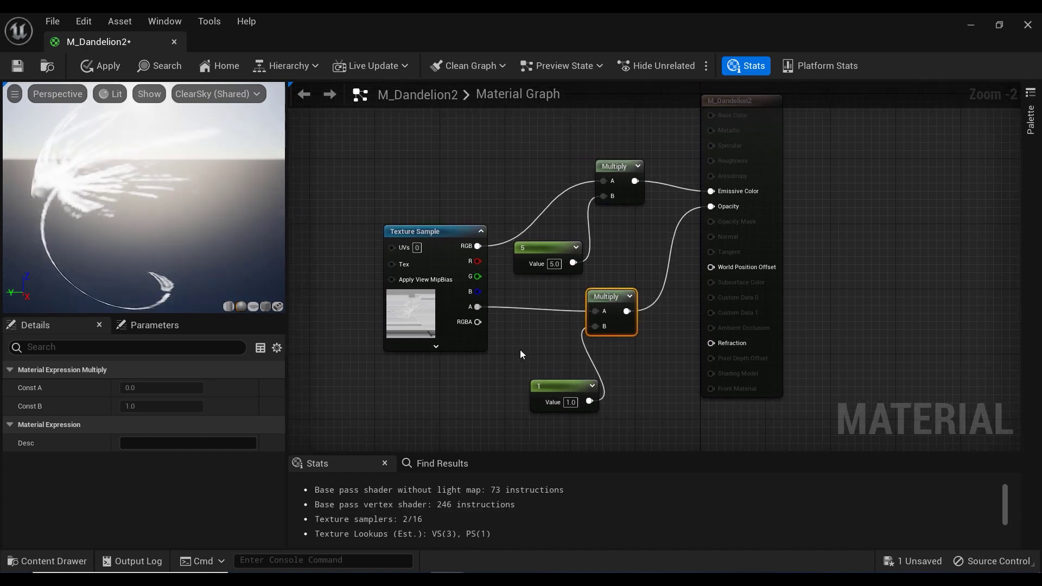
Shift the opacity constant node clear of its Multiply node and set the emissive multiplier constant to 15
left_click_drag(550, 390, 525, 388)
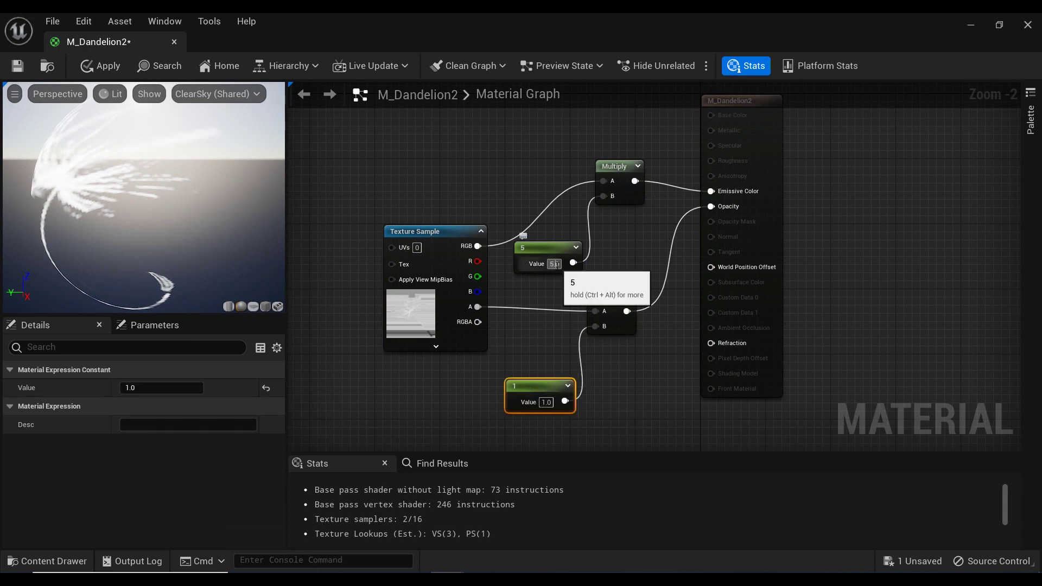
type("15")
key("Return")
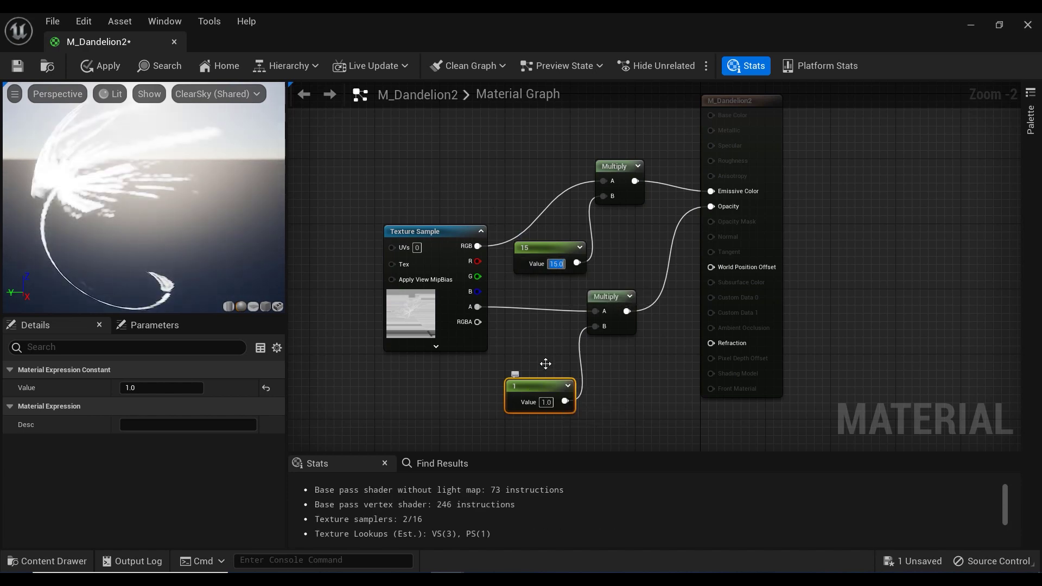
Close the M_Dandelion2 material editor, applying the changes to the original material
right_click_drag(544, 363, 493, 375)
left_click(611, 336)
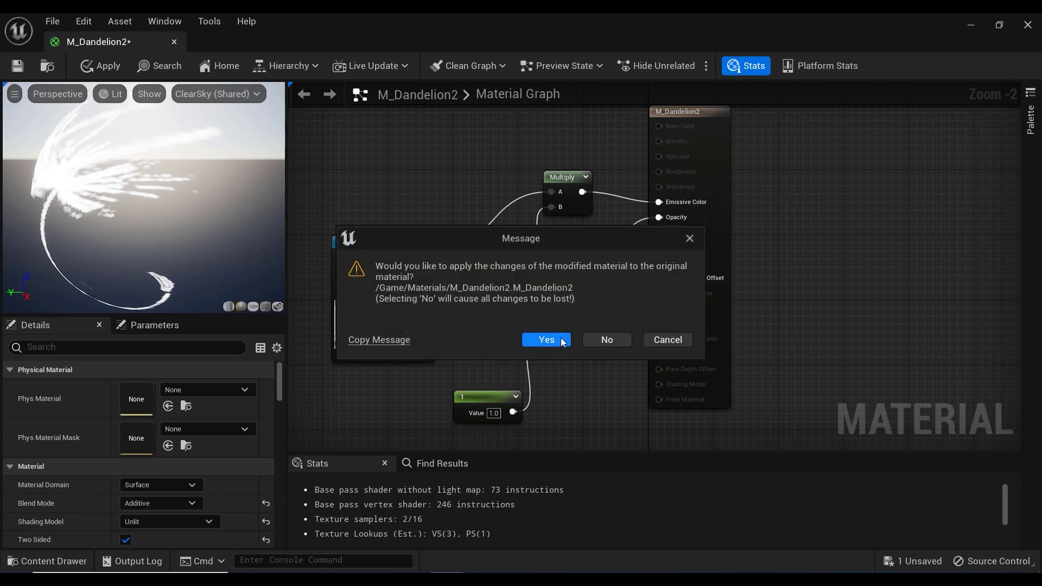
left_click(562, 341)
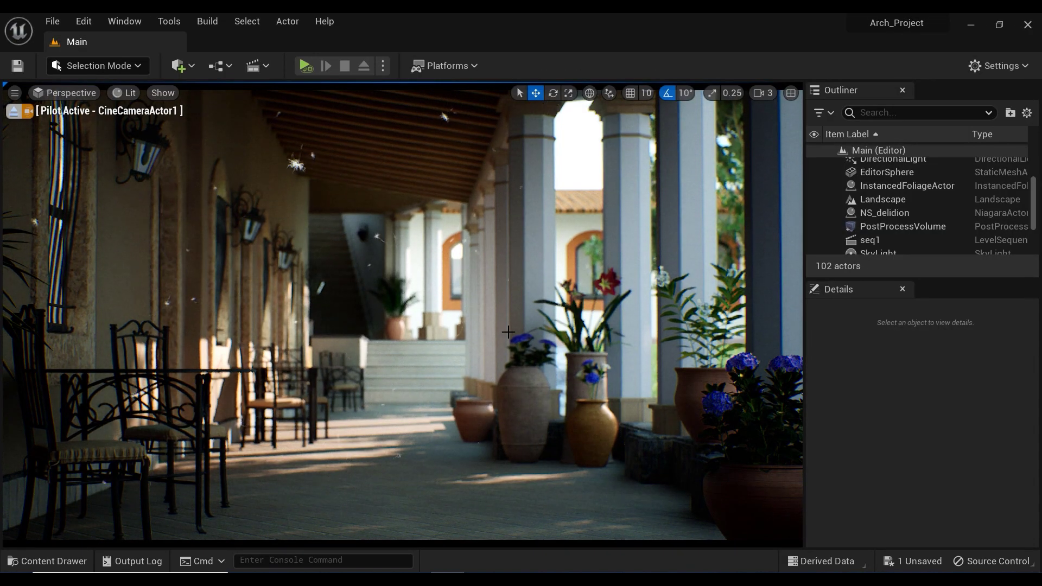
Delete the existing NS_delidion Niagara actor from the level
left_click(887, 216)
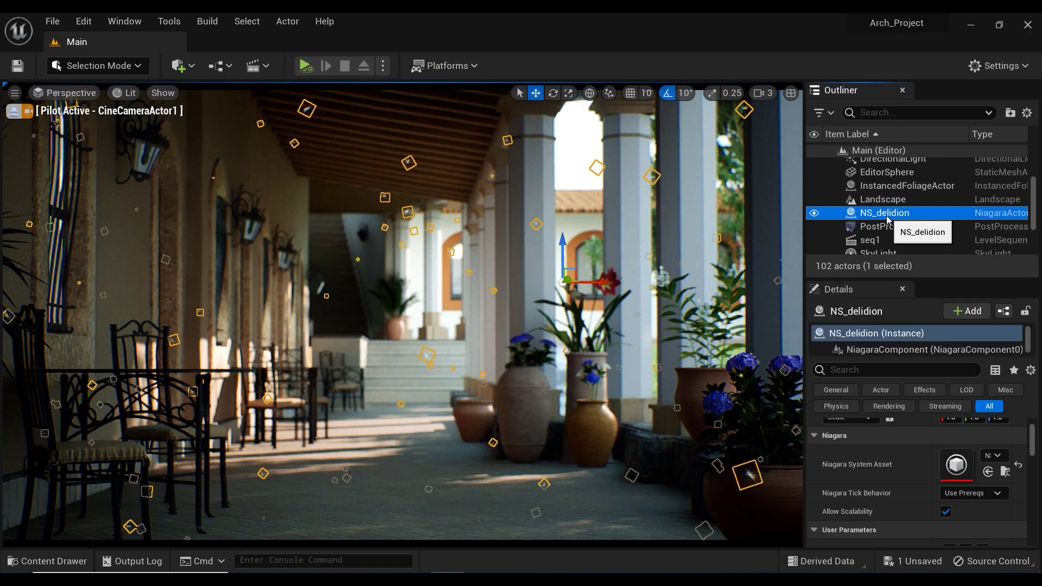
key("Delete")
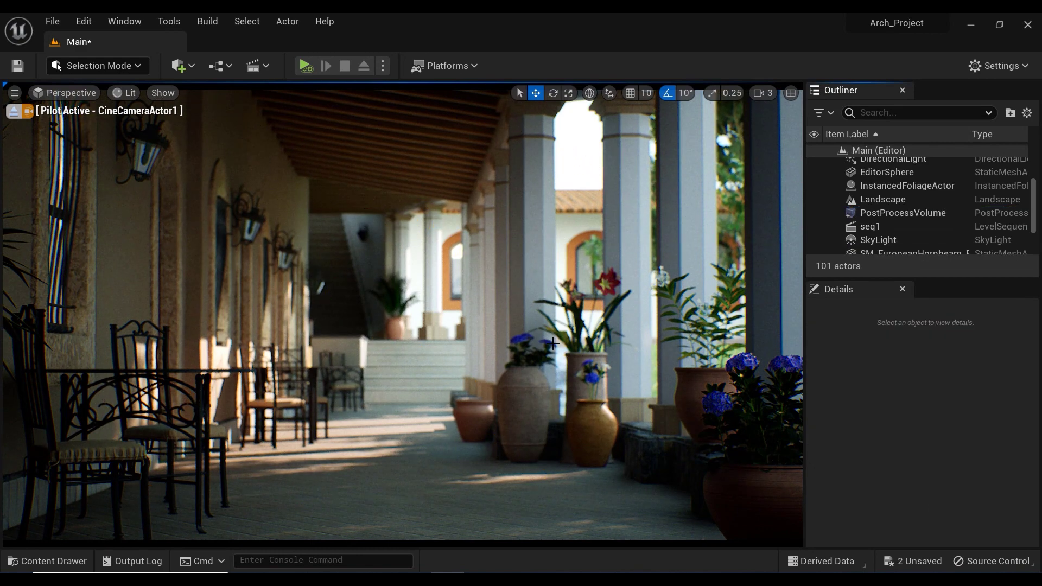
Create a new Niagara system in the project's Materials folder from the Hanging Particulates emitter template
key("ctrl+space")
left_click(285, 355)
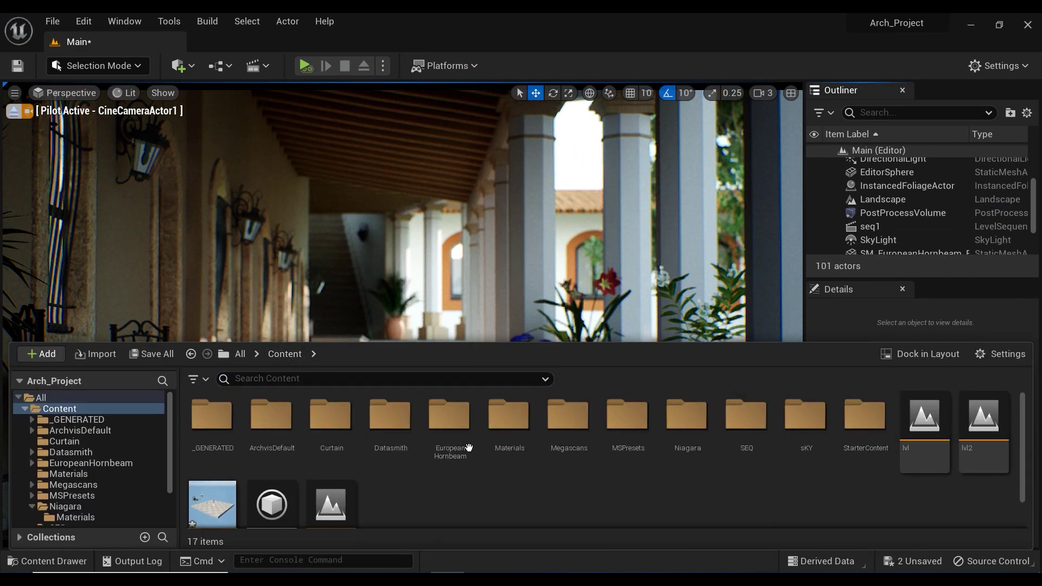
double_click(508, 418)
right_click(318, 451)
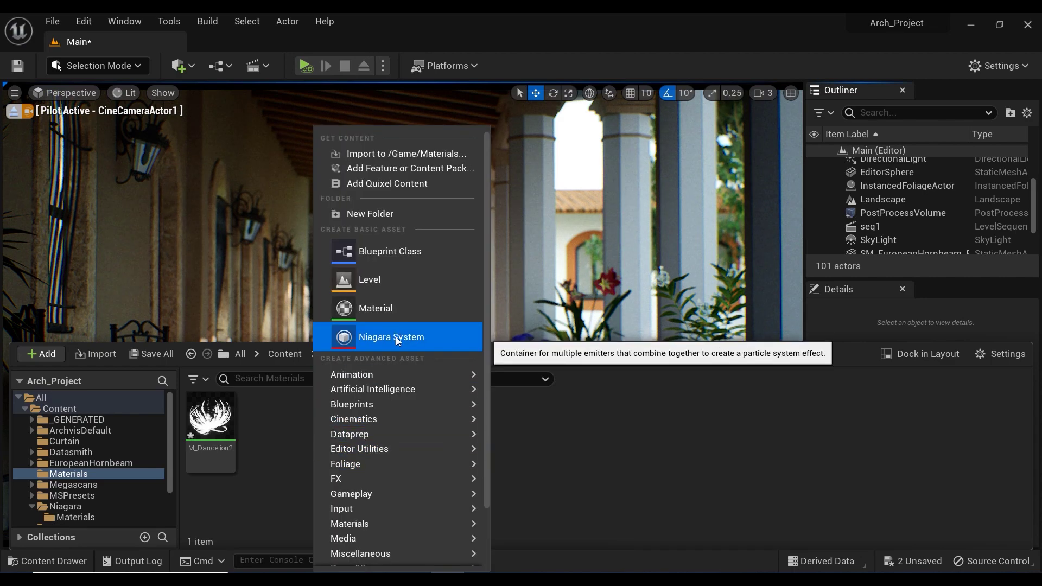
left_click(395, 337)
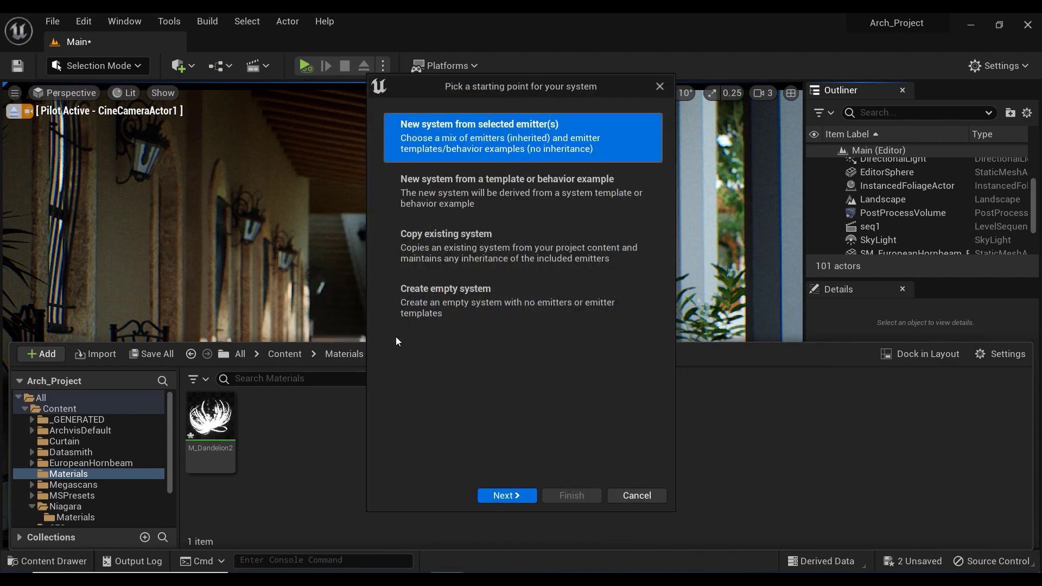
left_click(510, 494)
left_click_drag(661, 266, 657, 365)
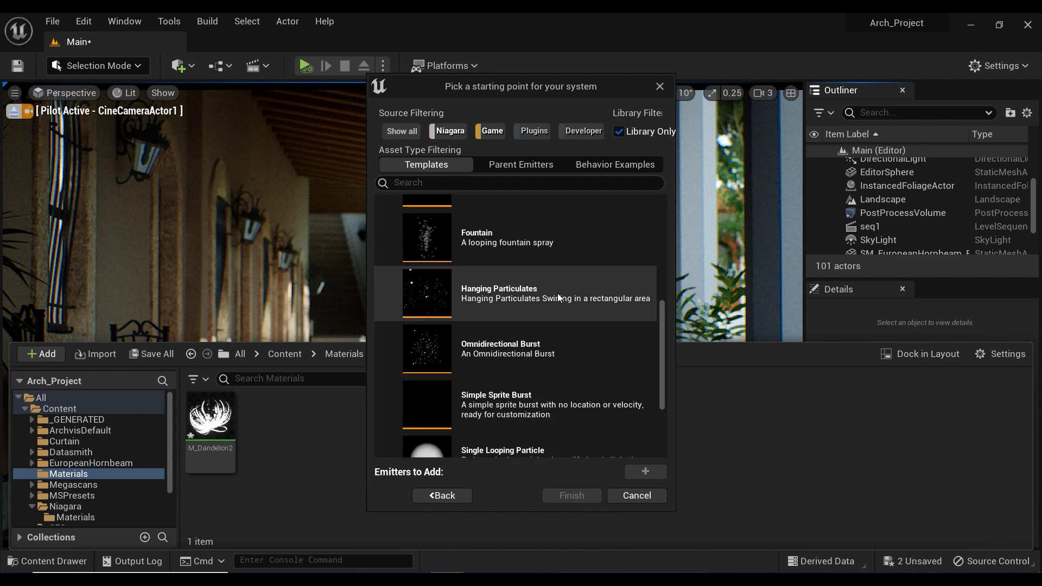
left_click(559, 297)
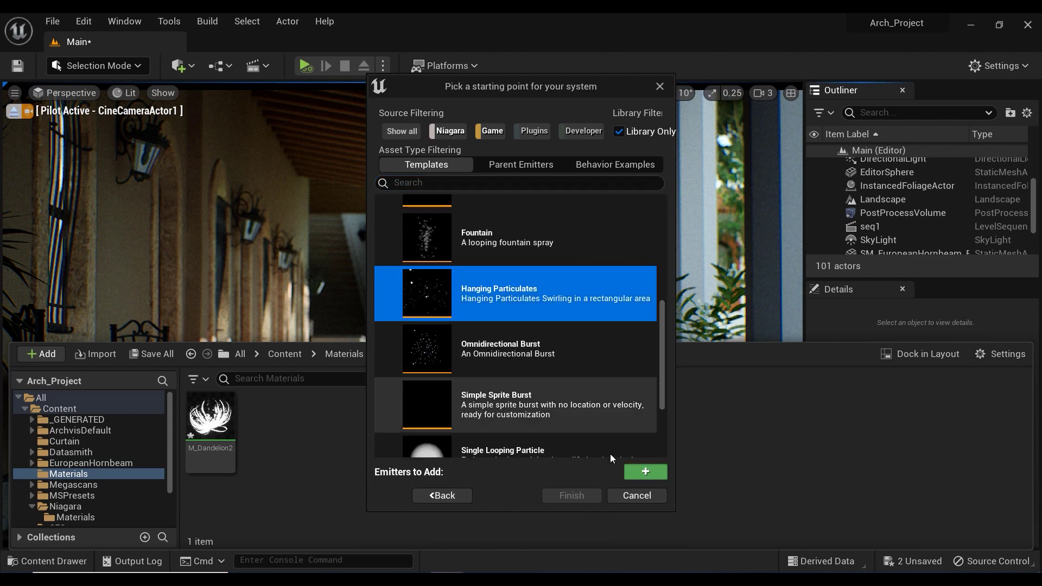
left_click(635, 472)
left_click(583, 498)
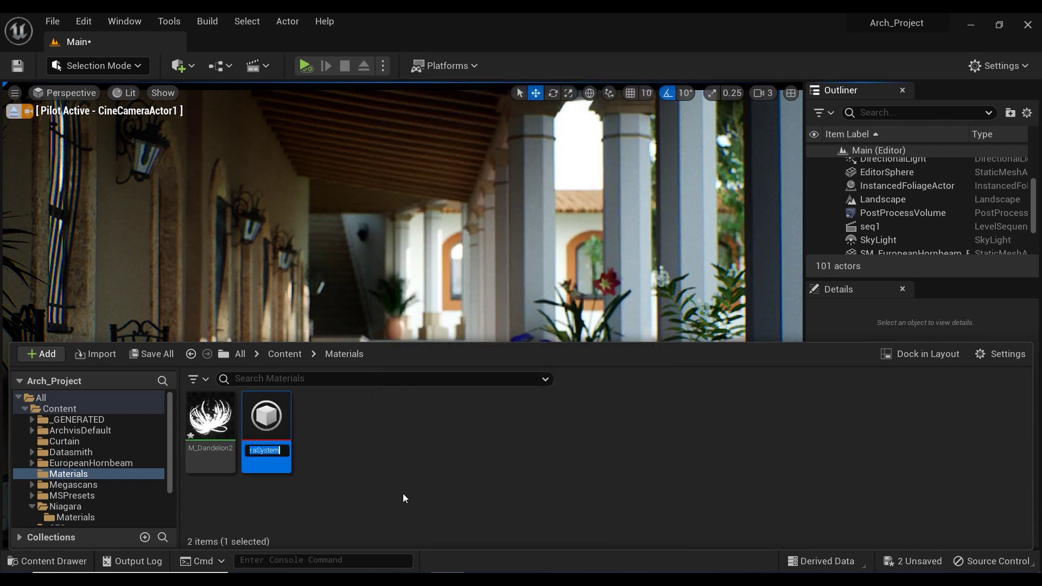
Name the new Niagara system NS_dandelion
type("NS_")
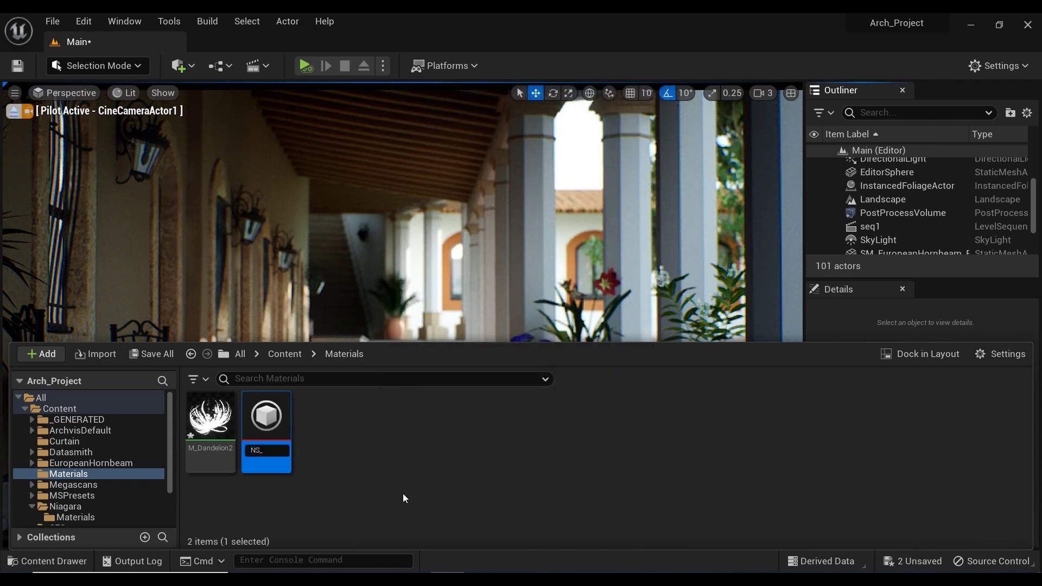
type("dandel")
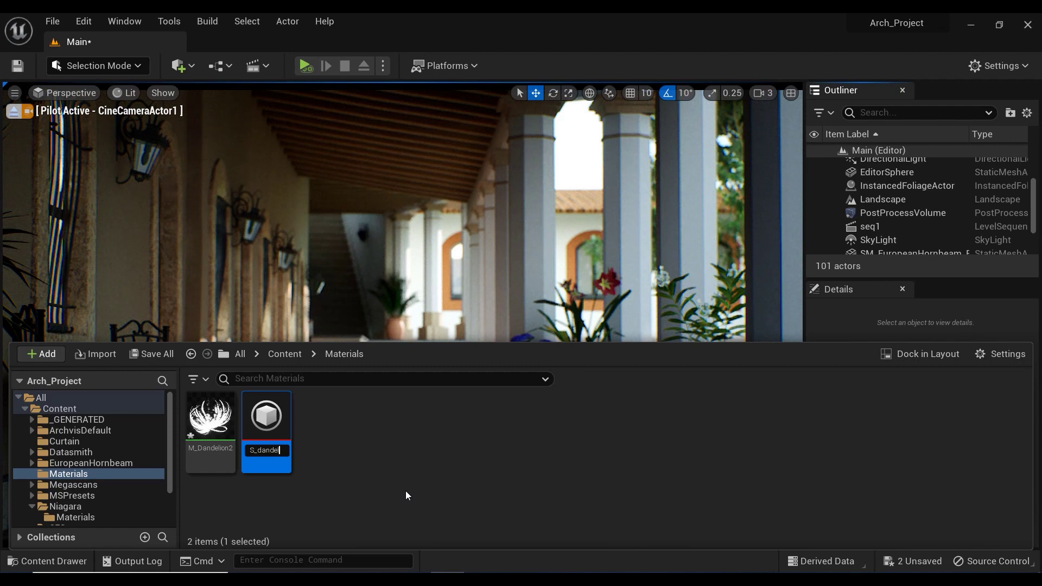
type("ion")
key("Return")
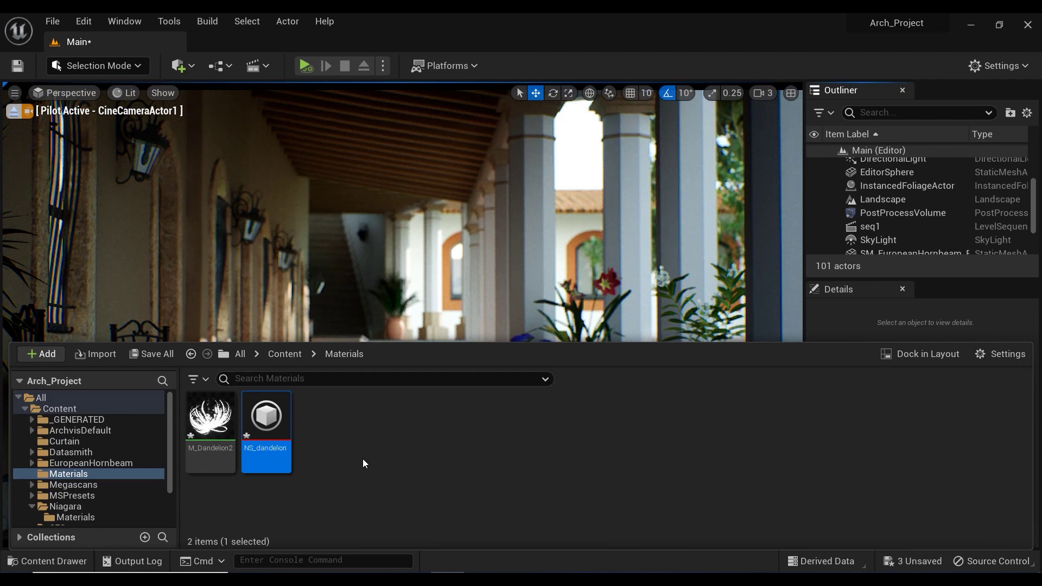
Open NS_dandelion and assign M_Dandelion2 as the material of the HangingParticulates emitter's Sprite Renderer
double_click(261, 435)
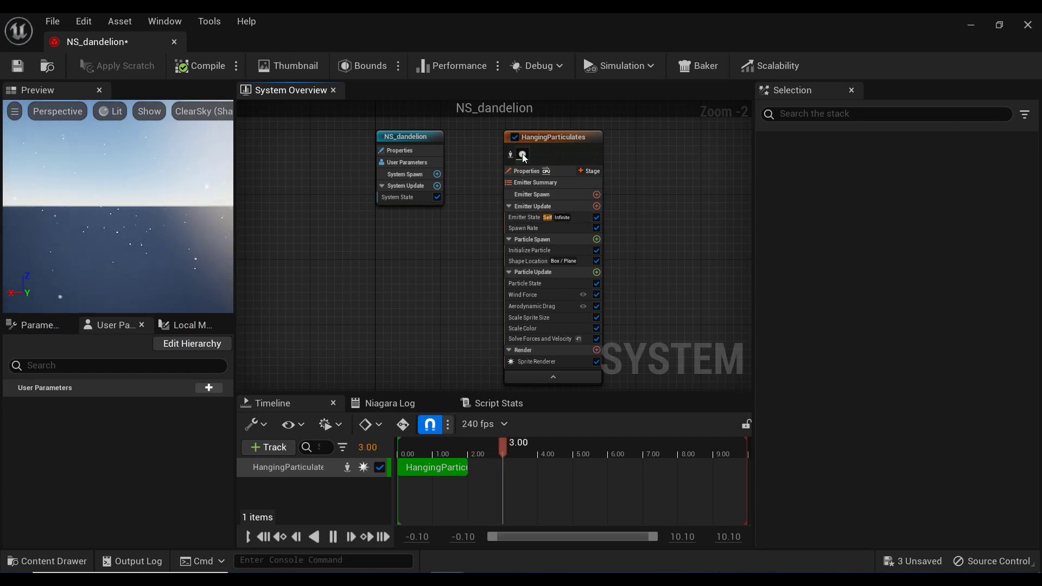
left_click(536, 362)
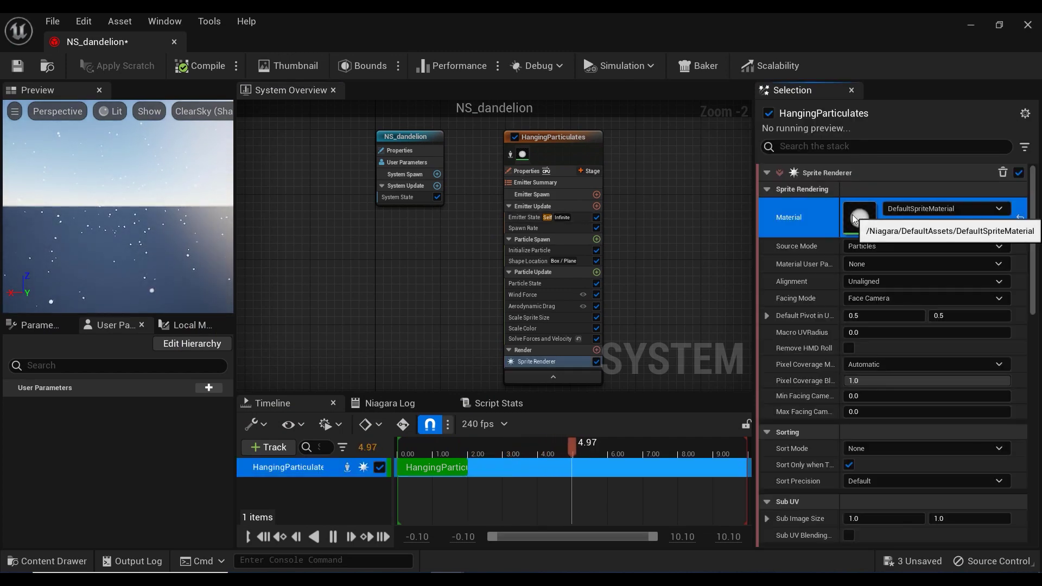
double_click(867, 217)
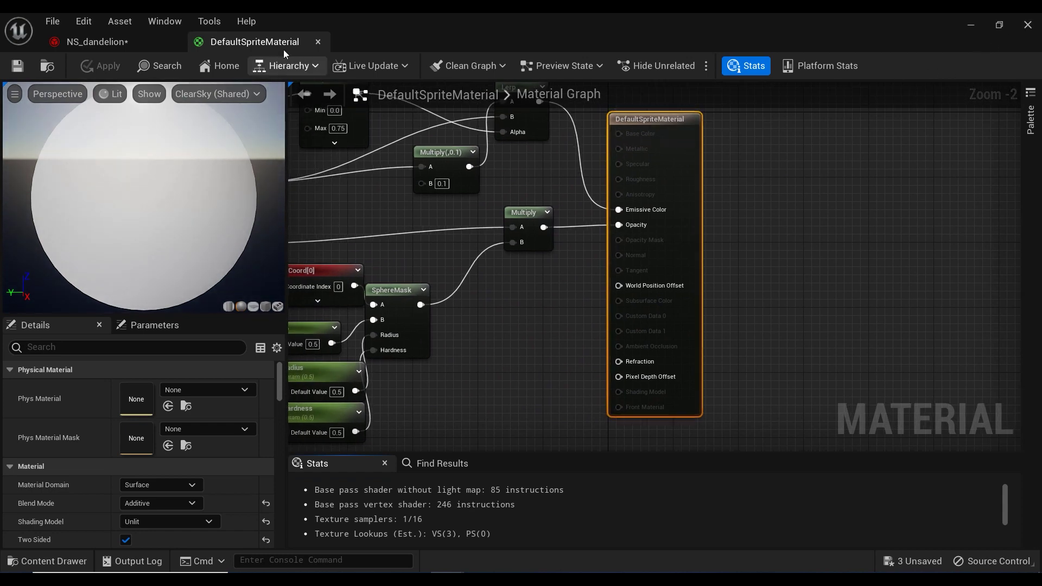
left_click(318, 42)
left_click(914, 210)
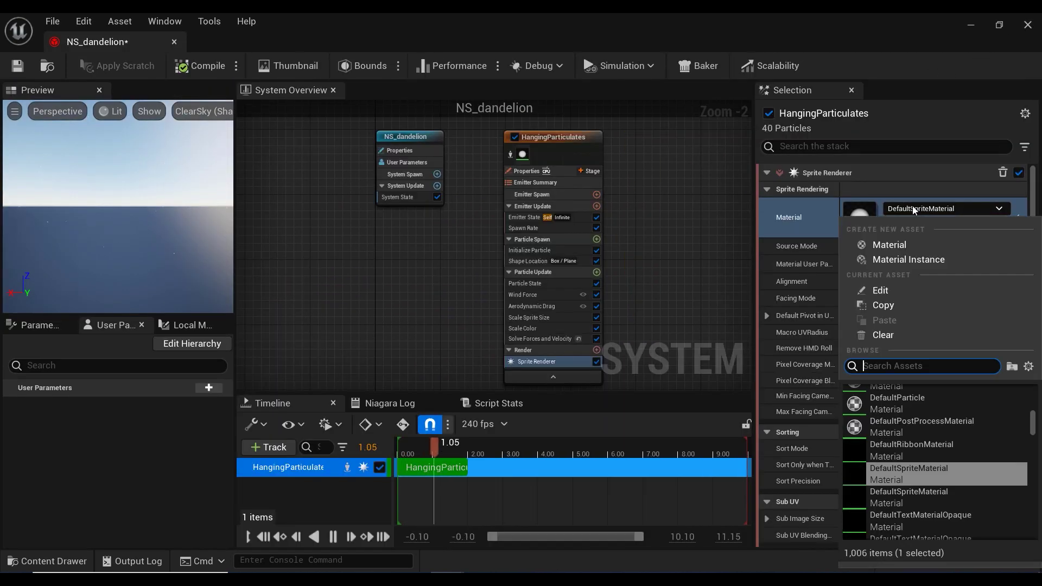
type("M")
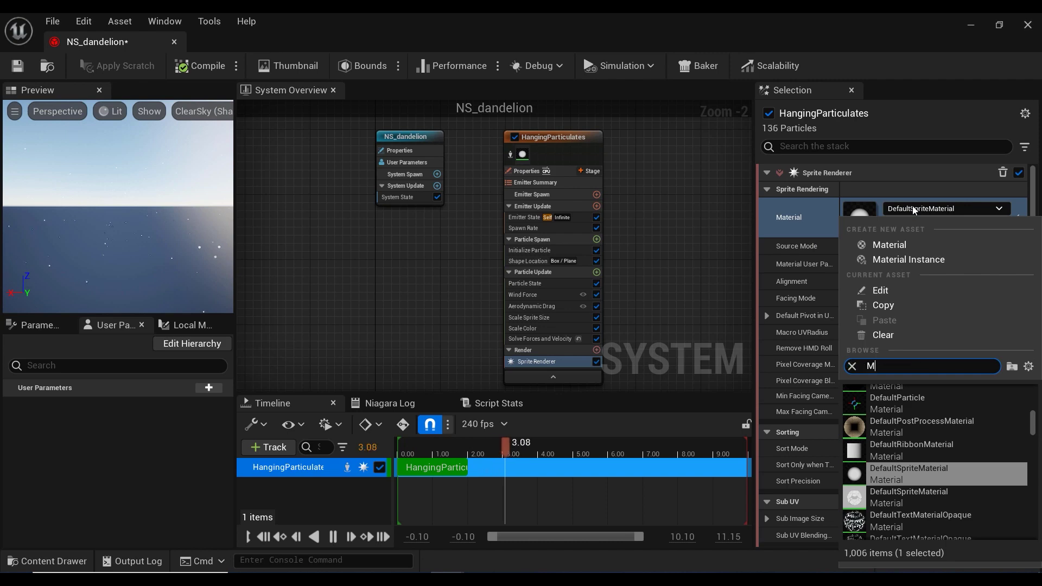
type("_")
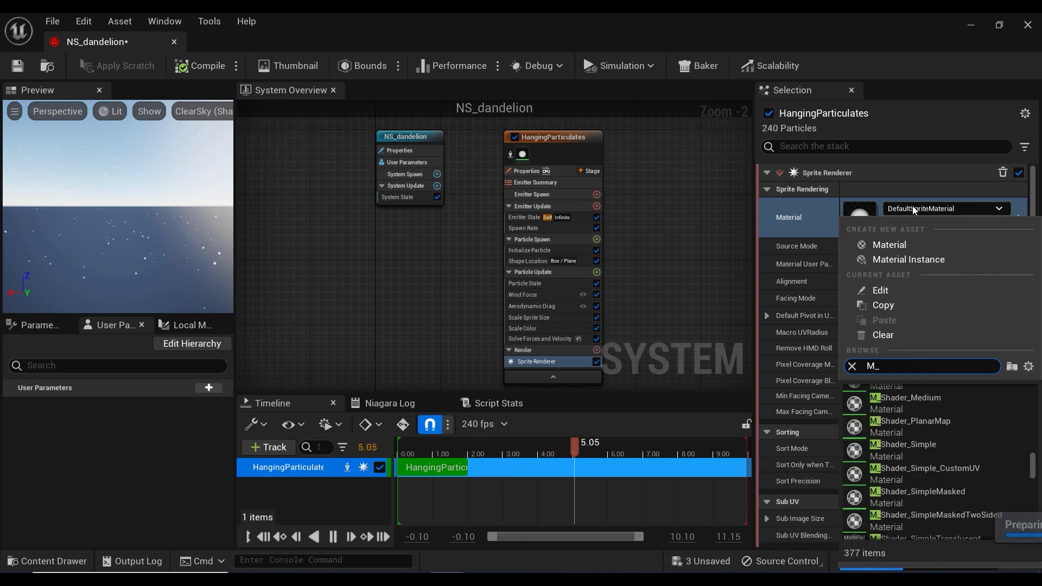
type("dand")
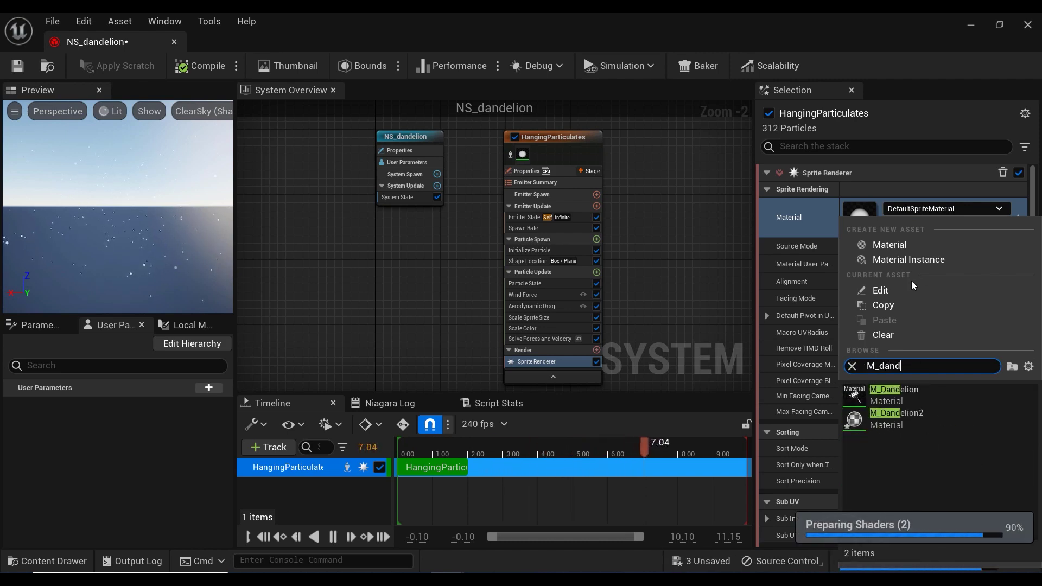
left_click(856, 419)
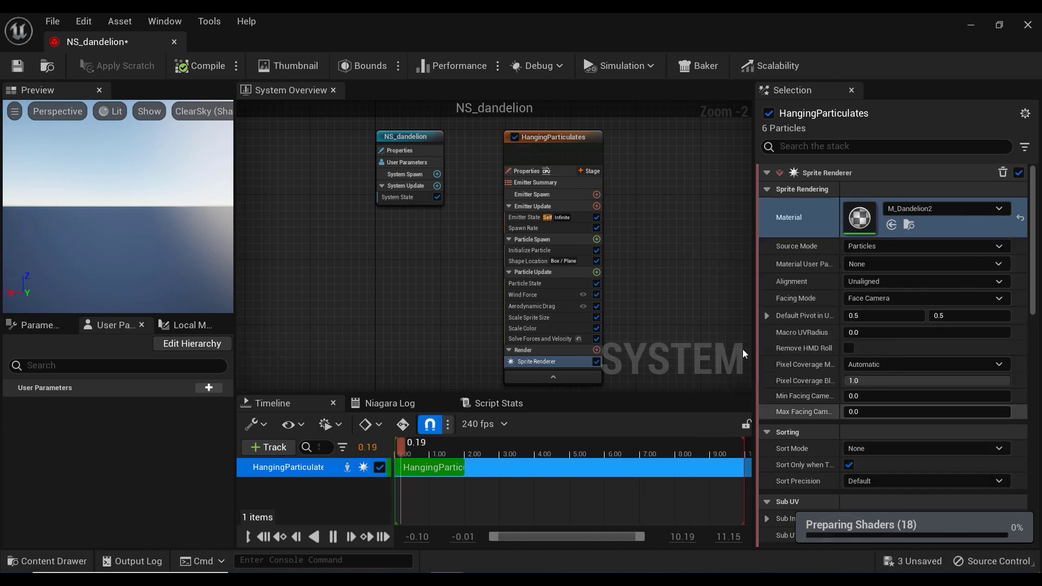
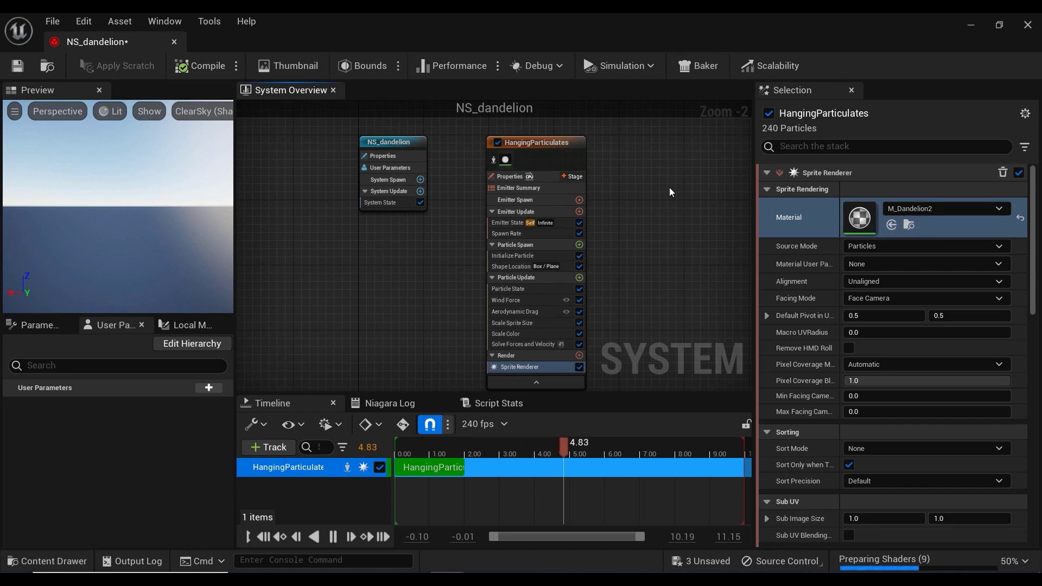
Set the HangingParticulates emitter's Sim Target to GPUCompute Sim and its bounds calculation to Fixed
left_click(542, 144)
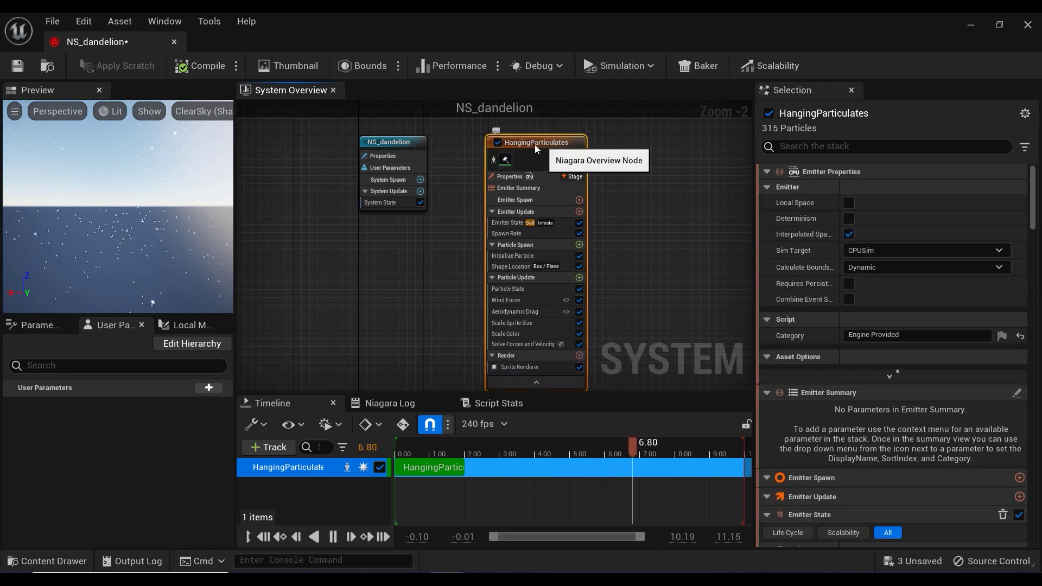
left_click(910, 251)
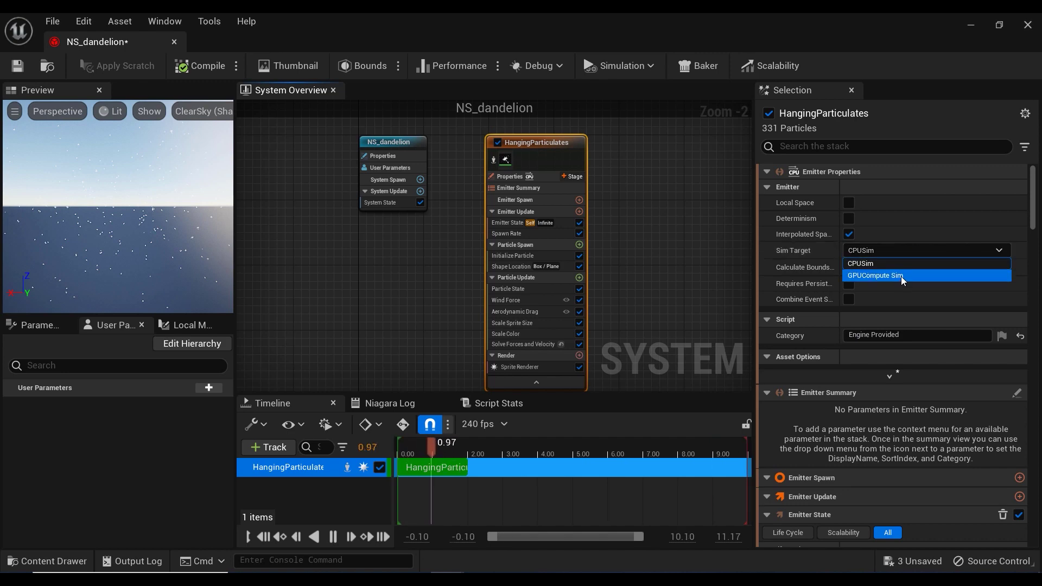
left_click(902, 276)
left_click(869, 301)
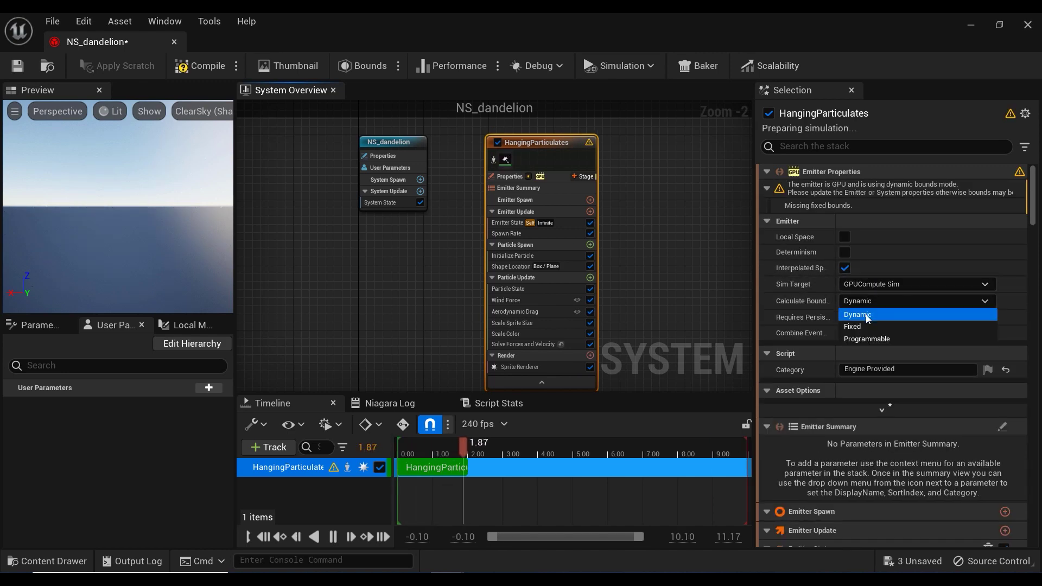
left_click(855, 326)
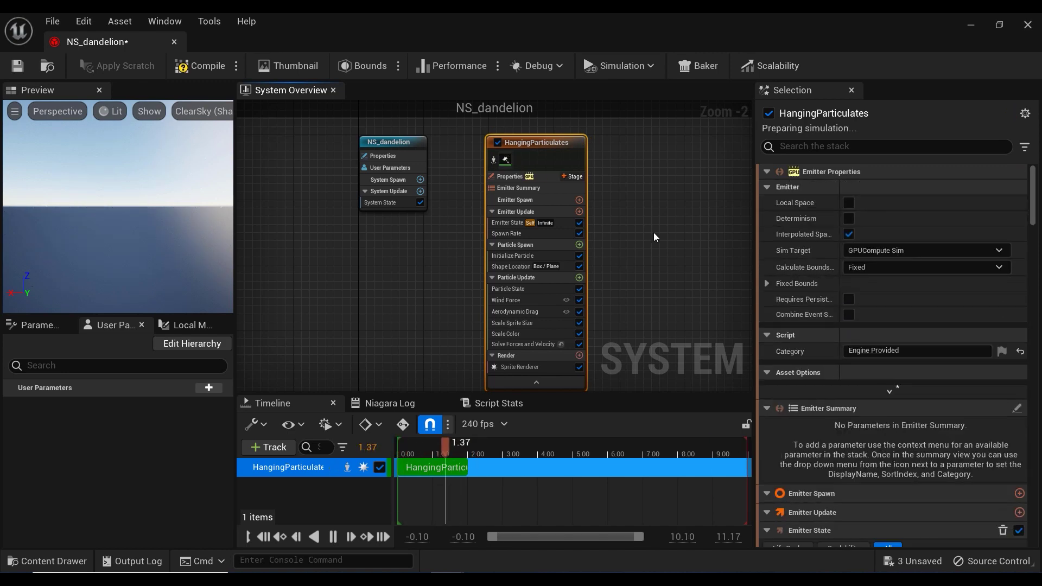
Make the HangingParticulates emitter's Spawn Rate a Random Range Float with a minimum of 50 and a maximum of 80
right_click_drag(637, 255, 622, 262)
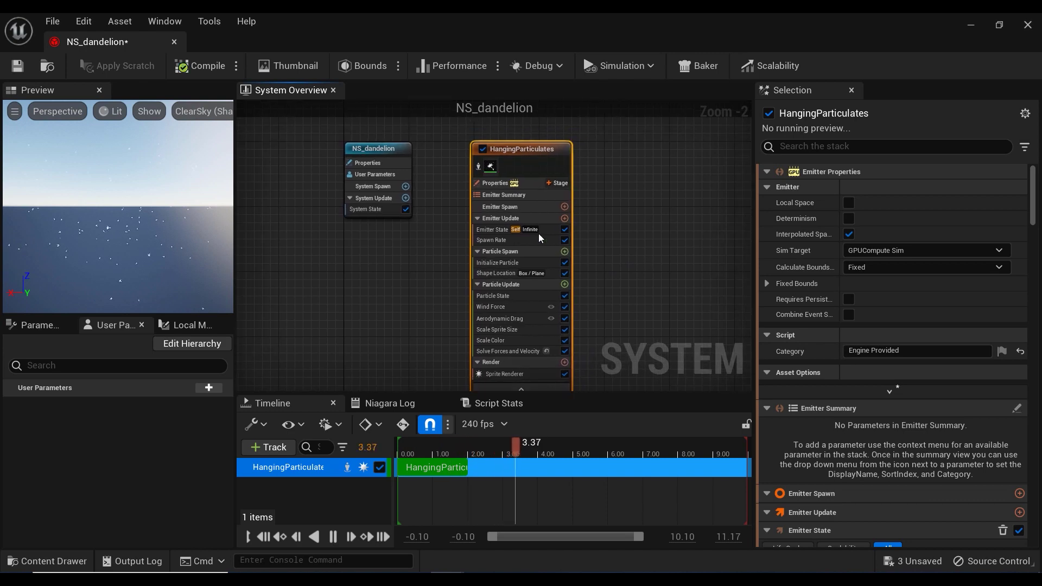
left_click(540, 231)
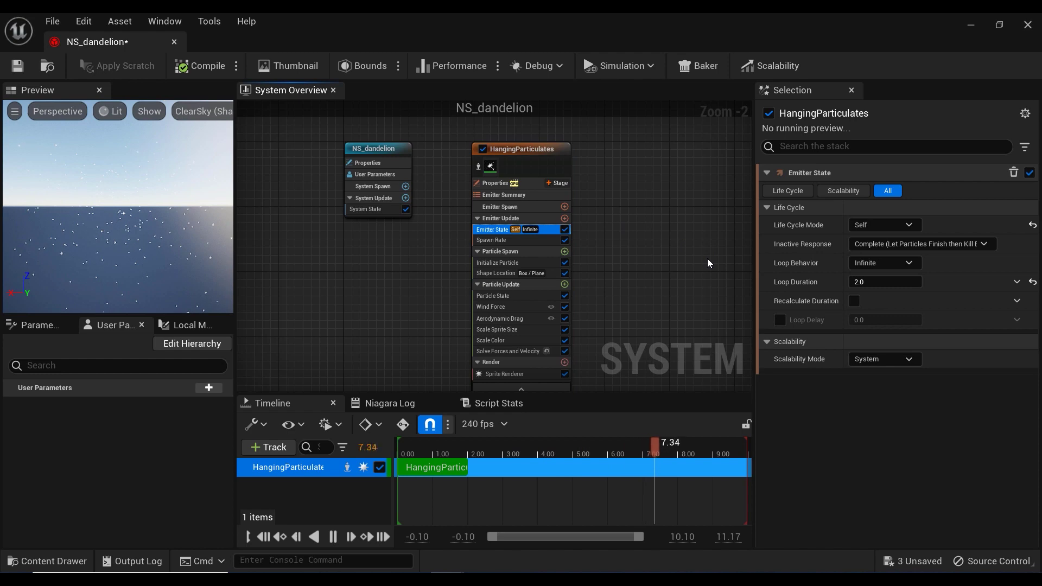
left_click(543, 240)
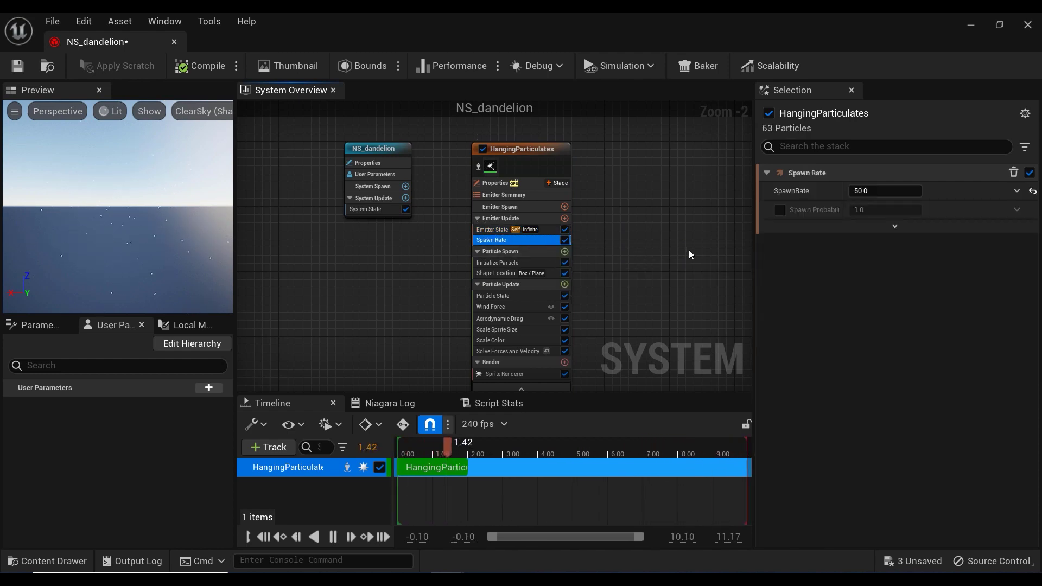
right_click_drag(690, 253, 665, 253)
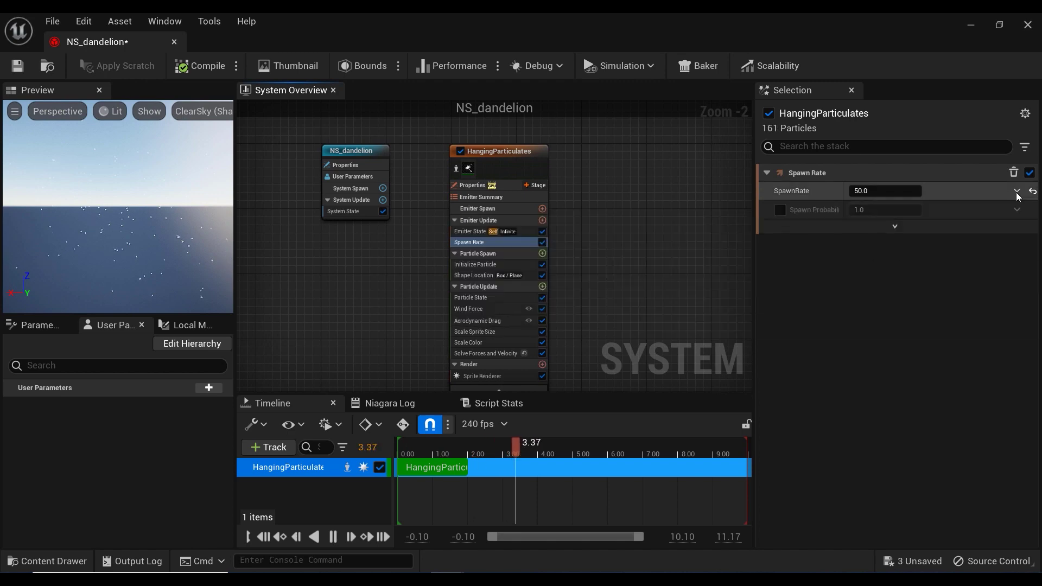
left_click(1018, 192)
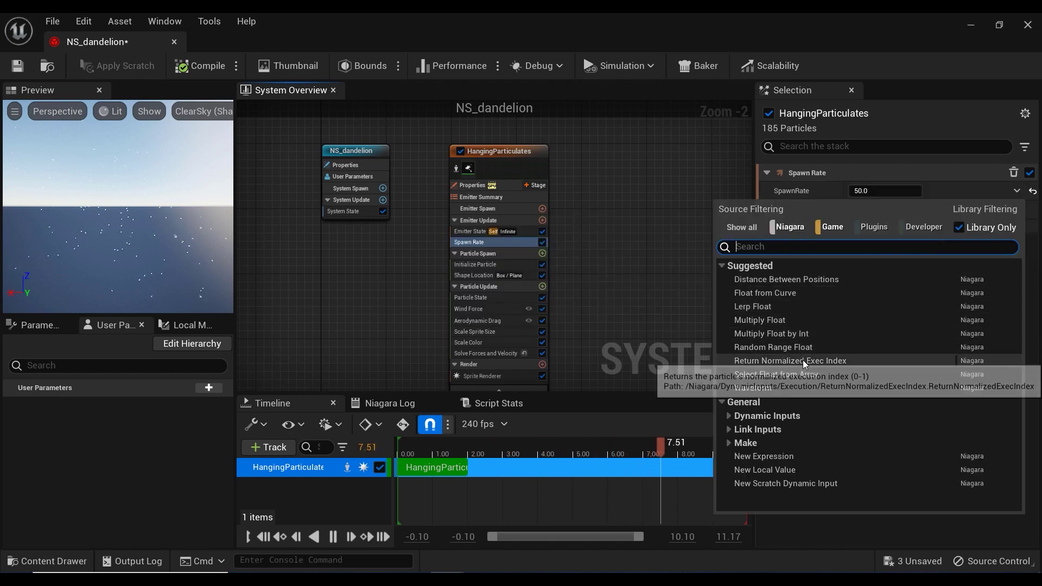
key("Escape")
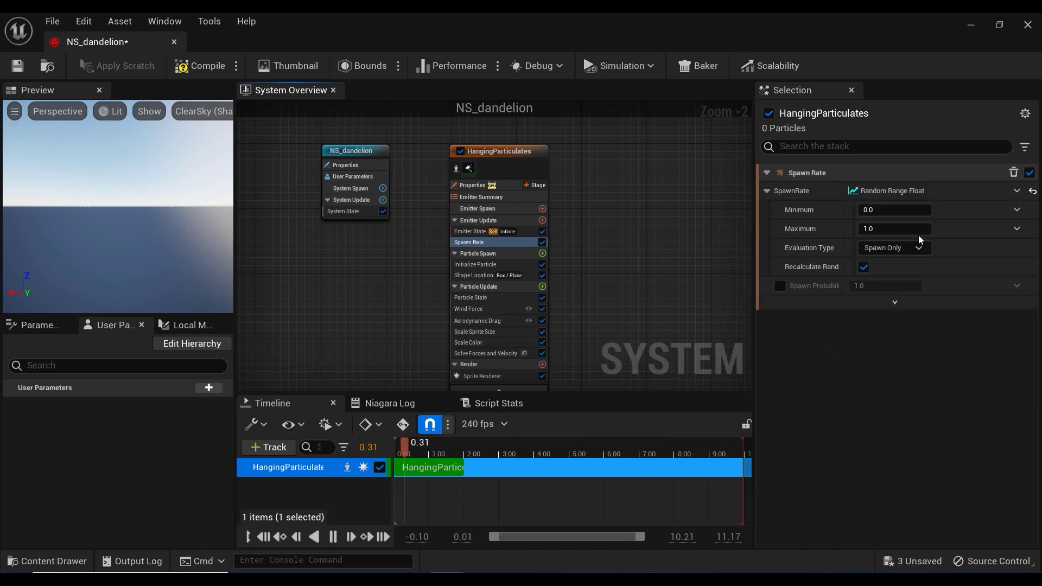
left_click(912, 210)
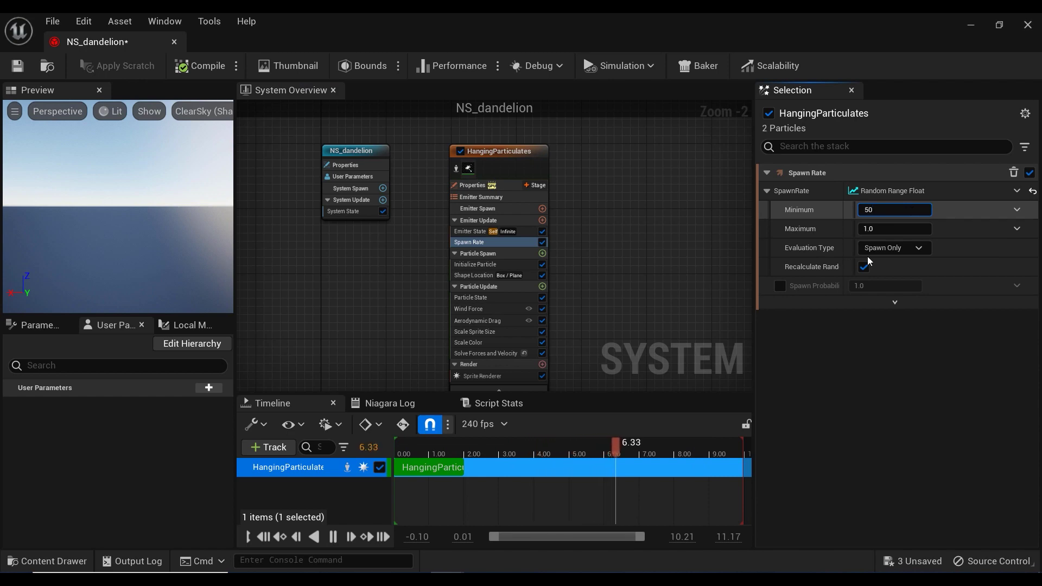
left_click(872, 228)
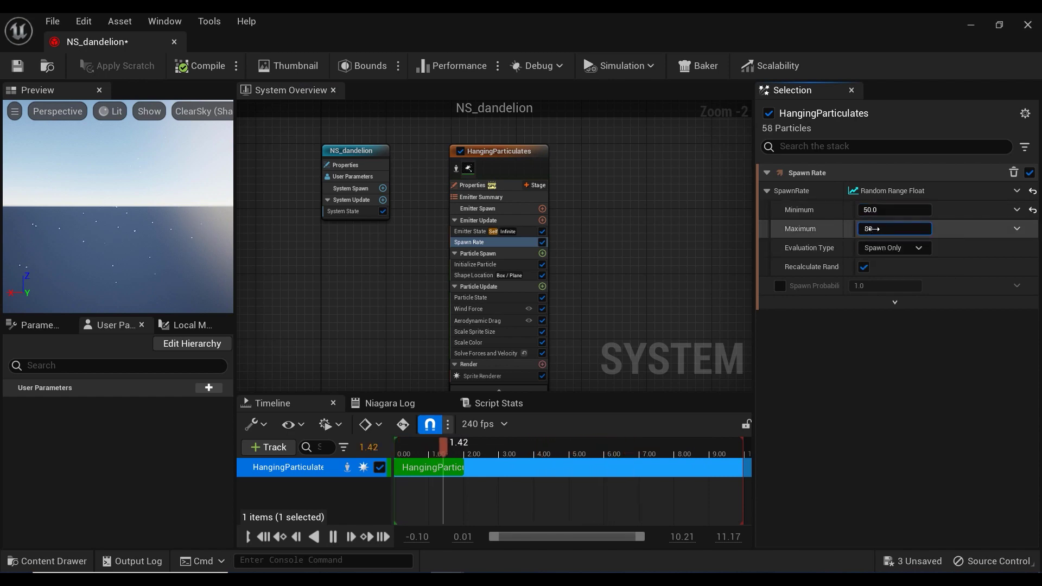
Link the Spawn Rate's random-range minimum and maximum each to a new user parameter
left_click(1017, 210)
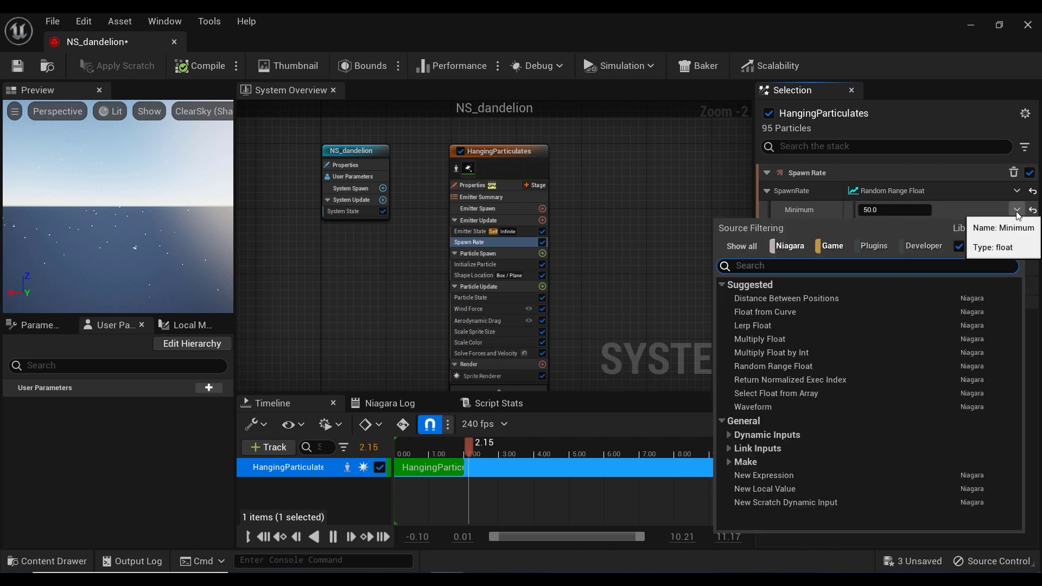
type("user")
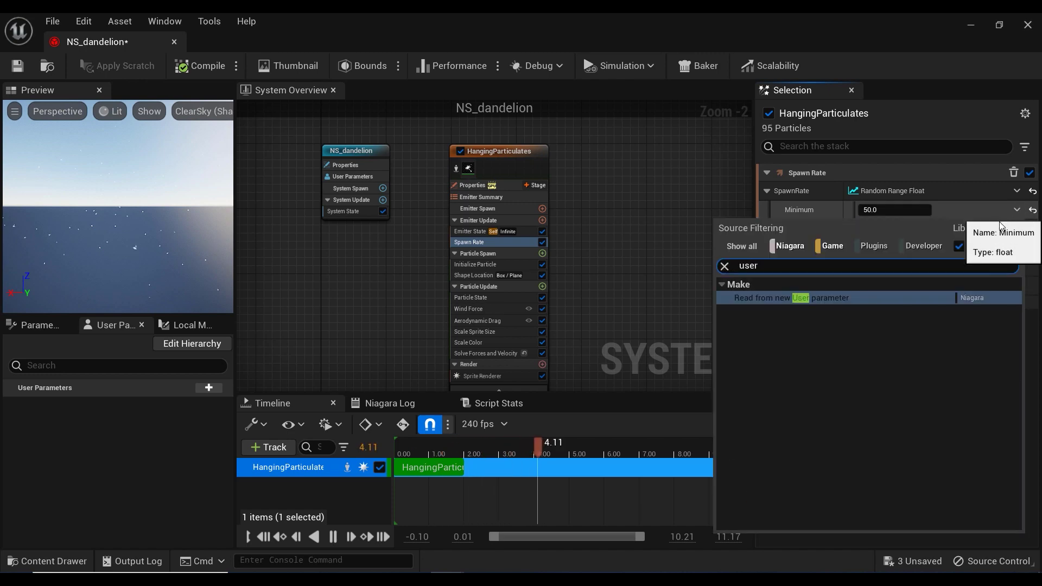
left_click(863, 302)
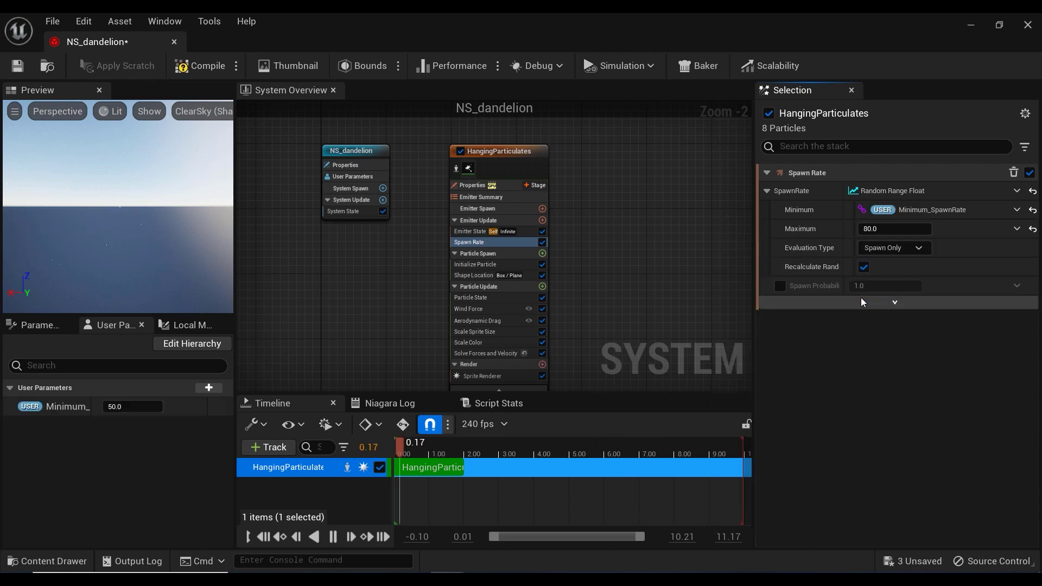
left_click(1016, 228)
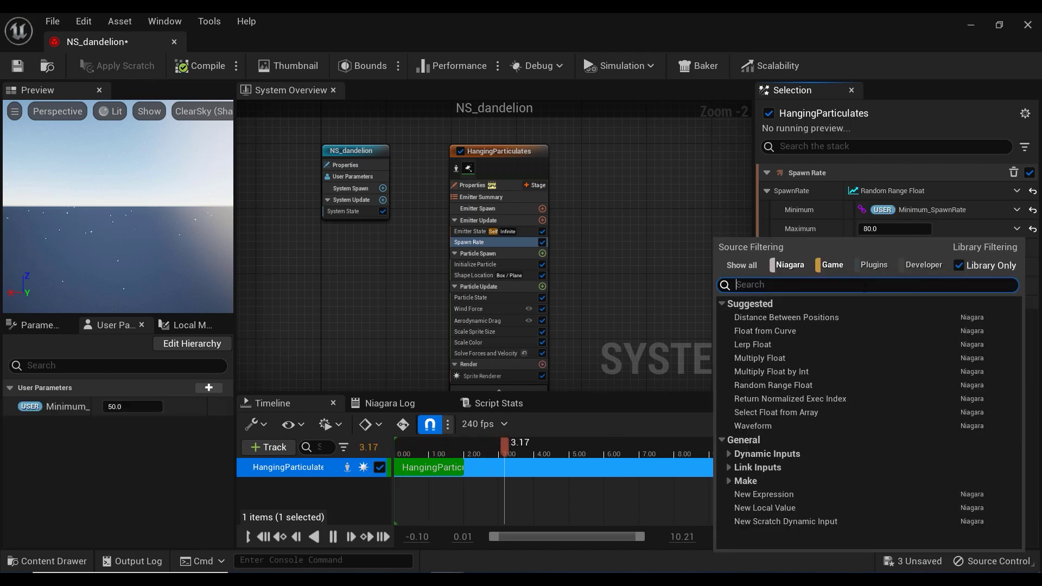
type("user")
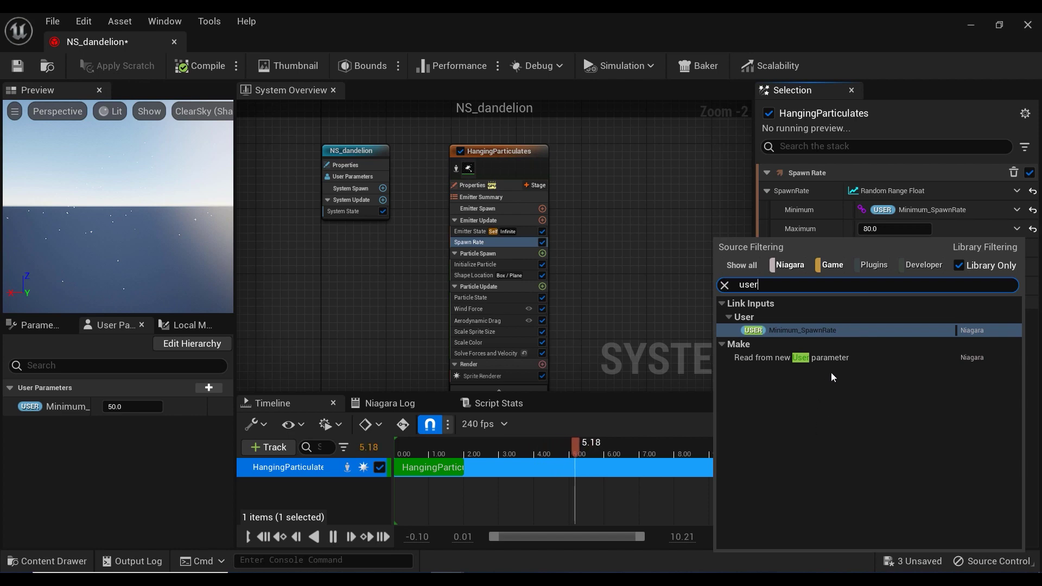
left_click(831, 358)
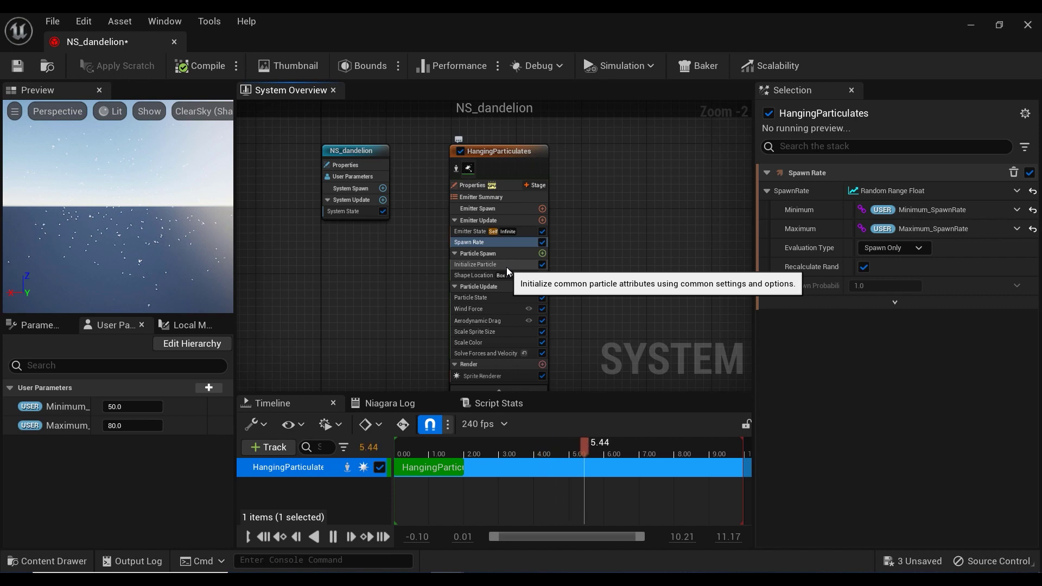
In Initialize Particle, link Uniform Sprite Size Min and Uniform Sprite Size Max each to a new user parameter
left_click(508, 271)
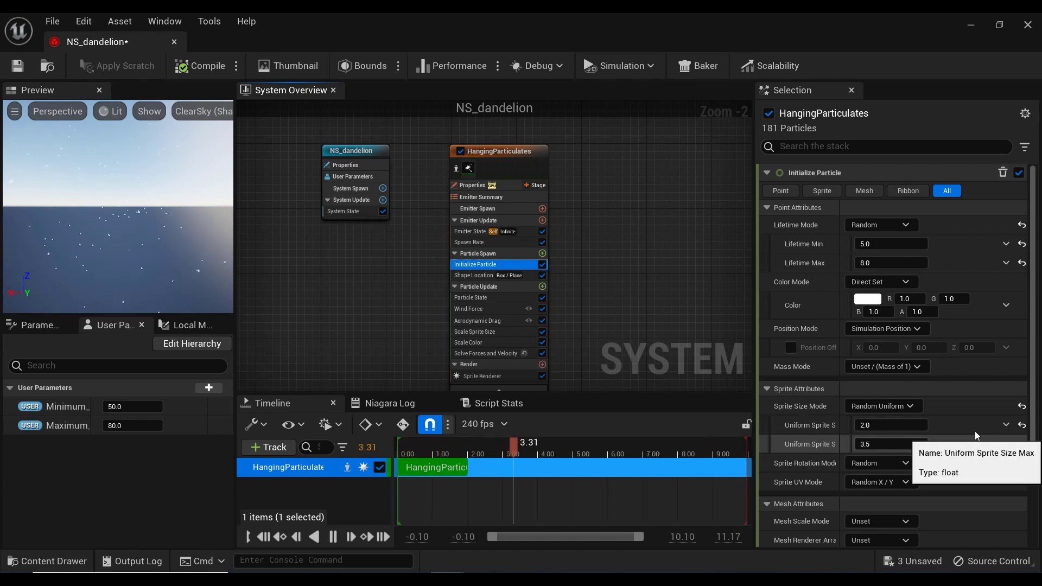
left_click(1006, 425)
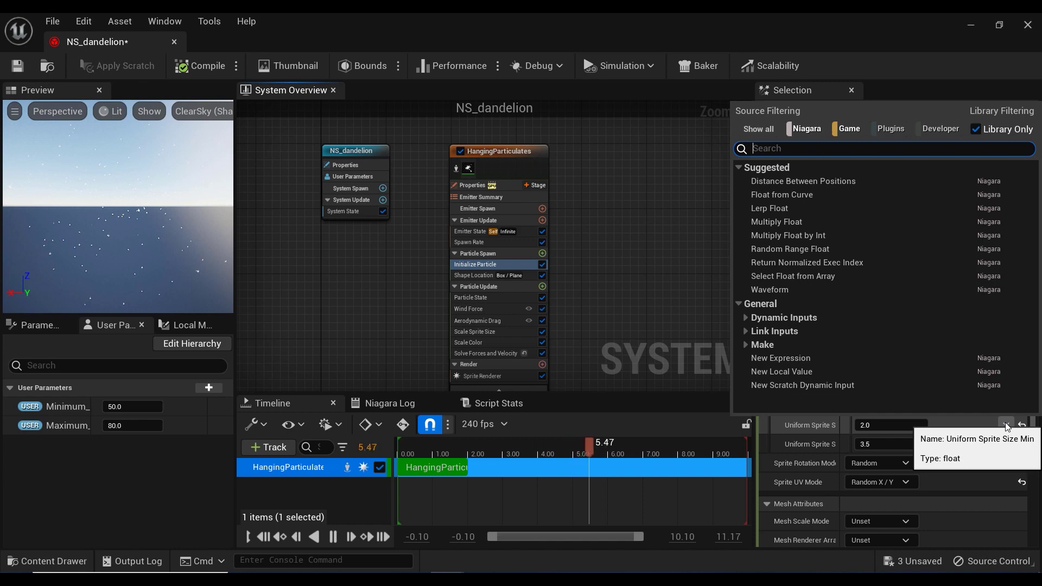
type("user")
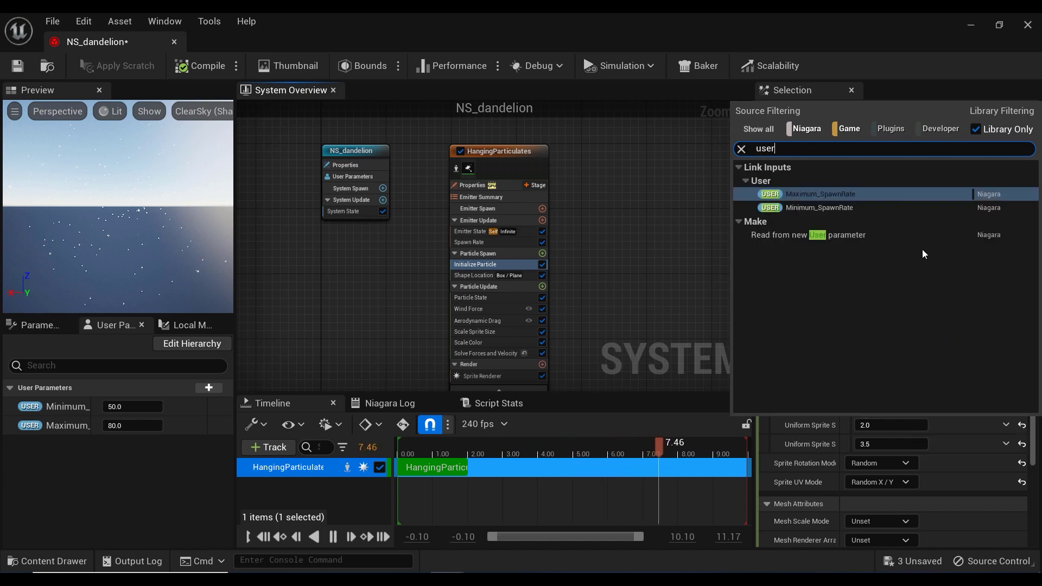
left_click(875, 239)
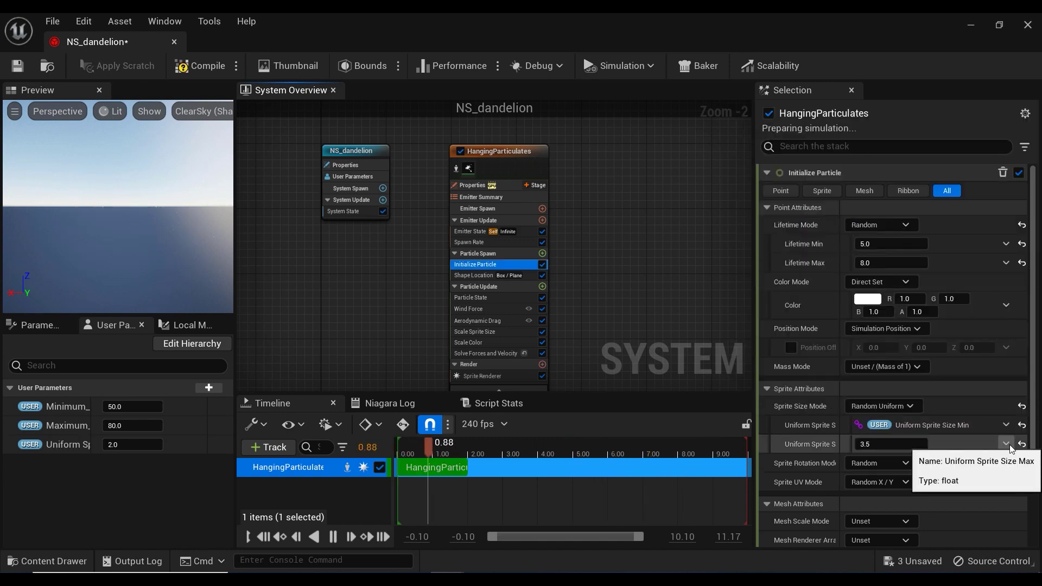
left_click(1006, 444)
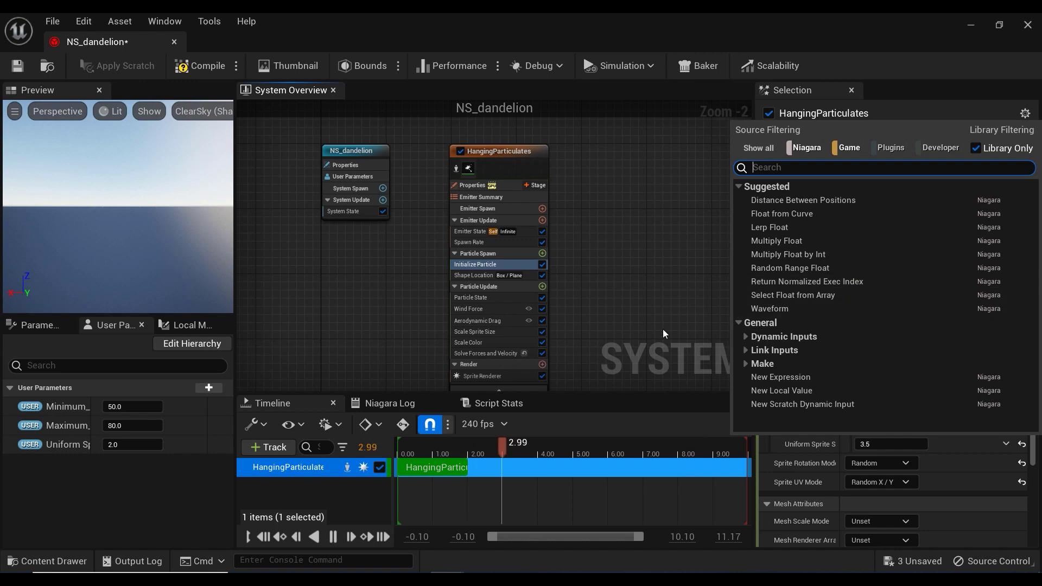
type("user")
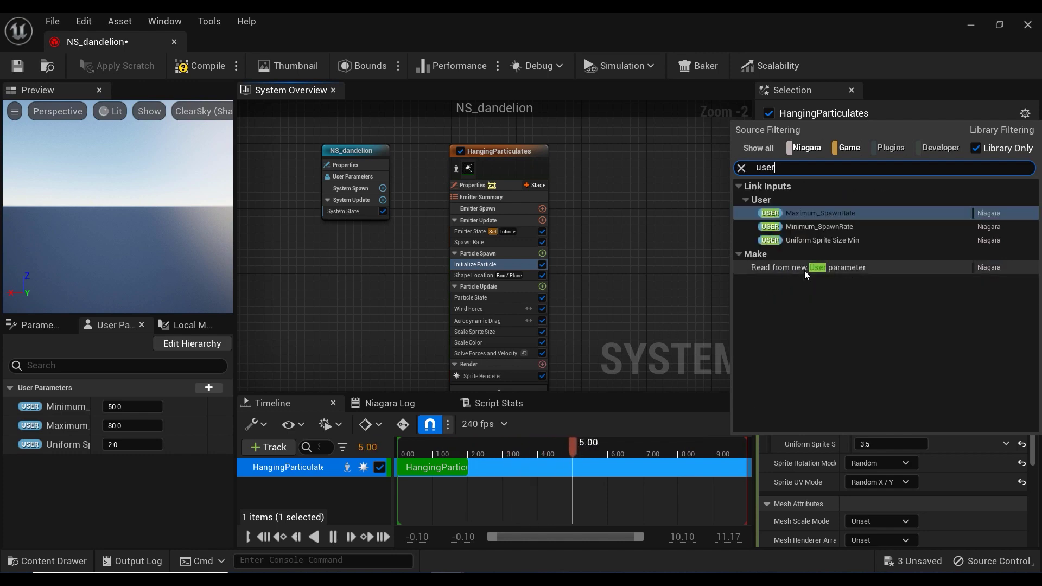
left_click(814, 268)
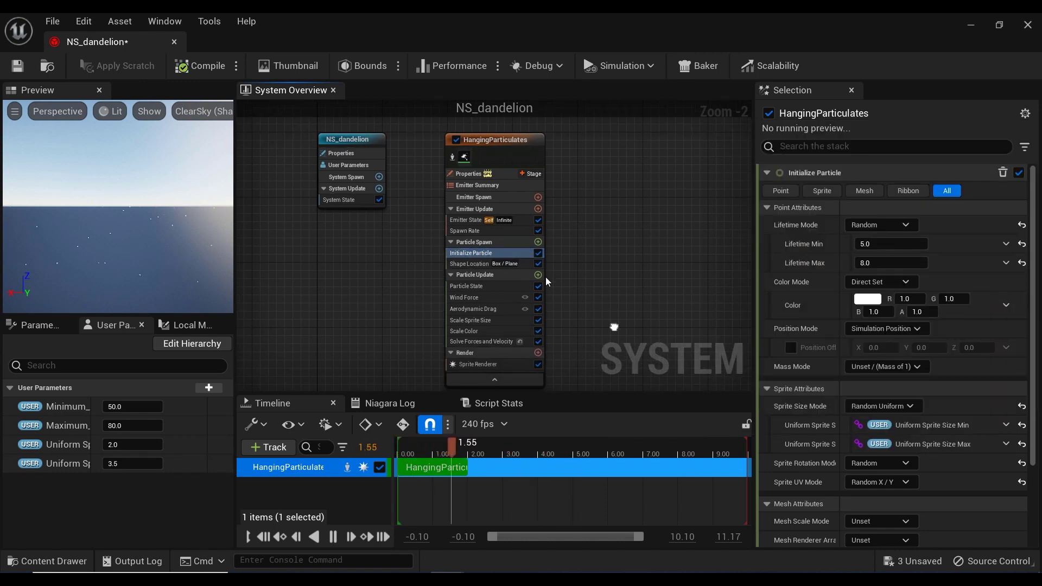
Drive the Wind Speed Scale of the emitter's Wind Force module with a Random Range Float
left_click(489, 265)
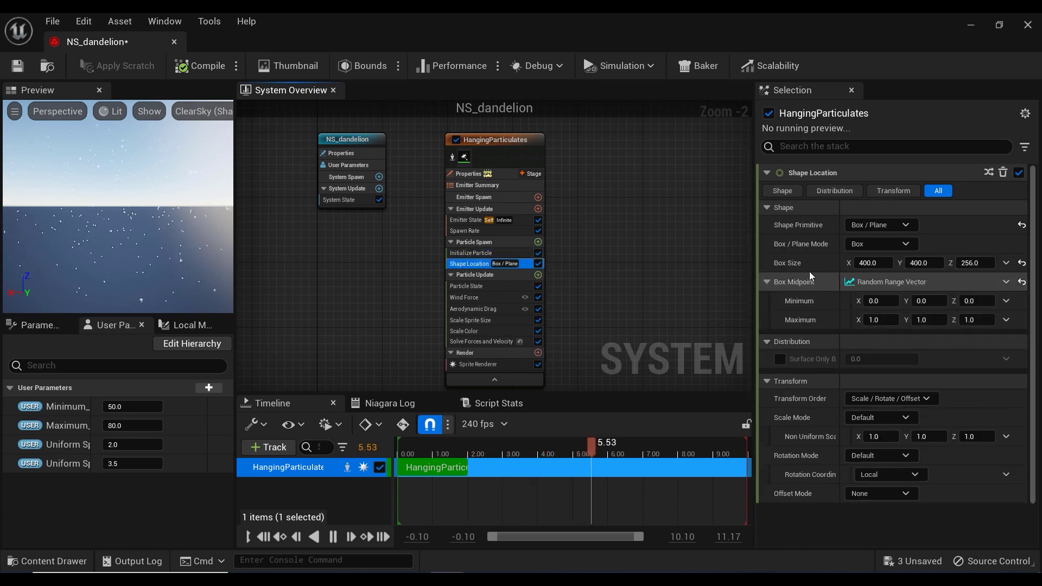
left_click(518, 287)
left_click(483, 298)
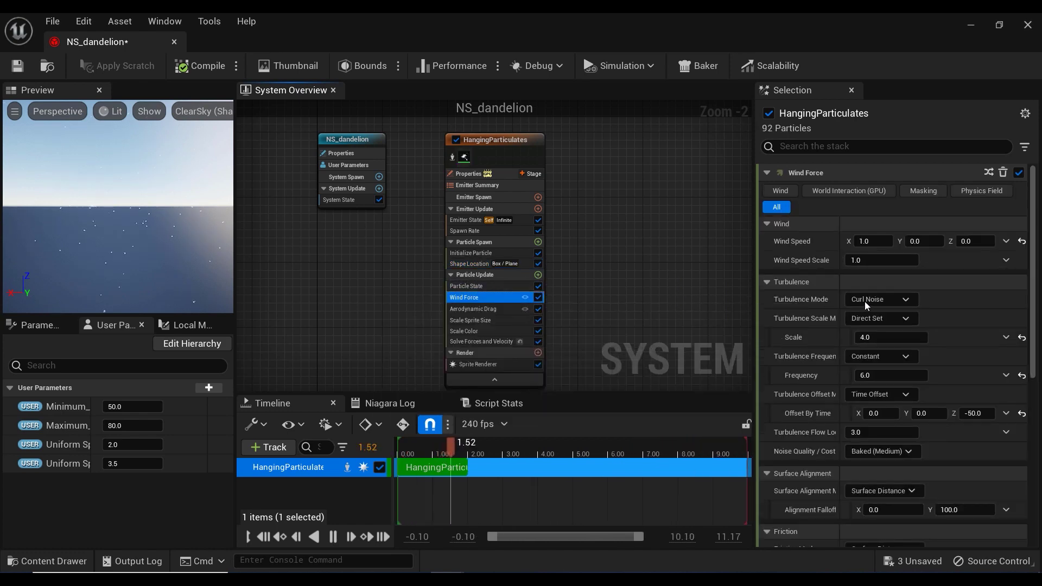
left_click(881, 261)
key("Return")
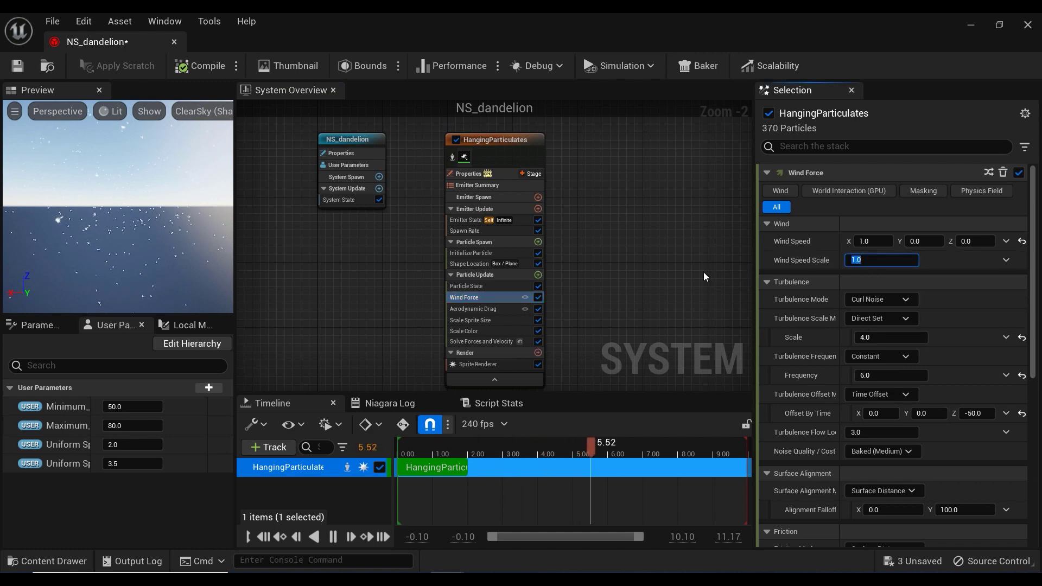
left_click(1006, 262)
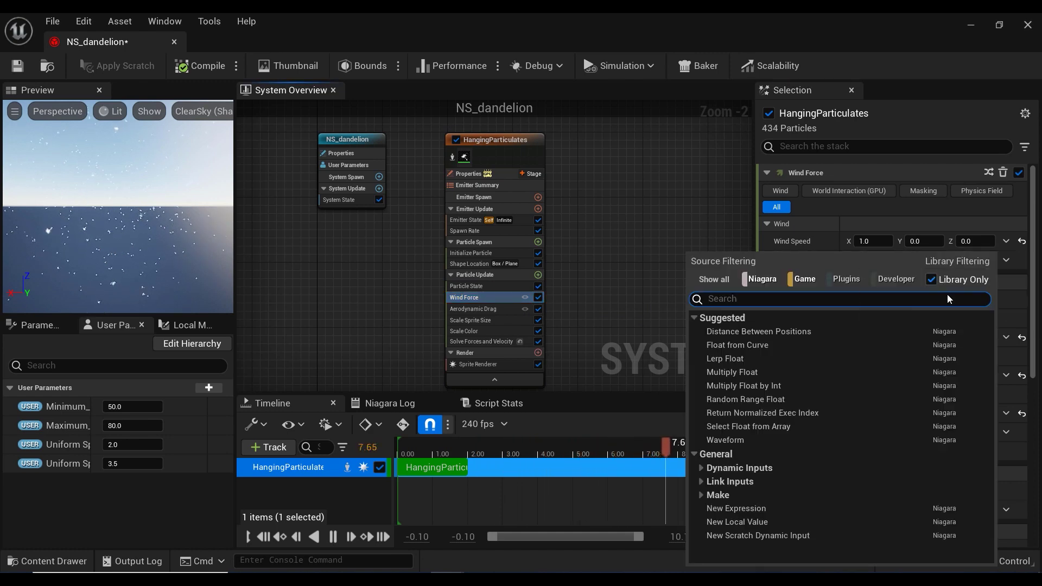
left_click(792, 401)
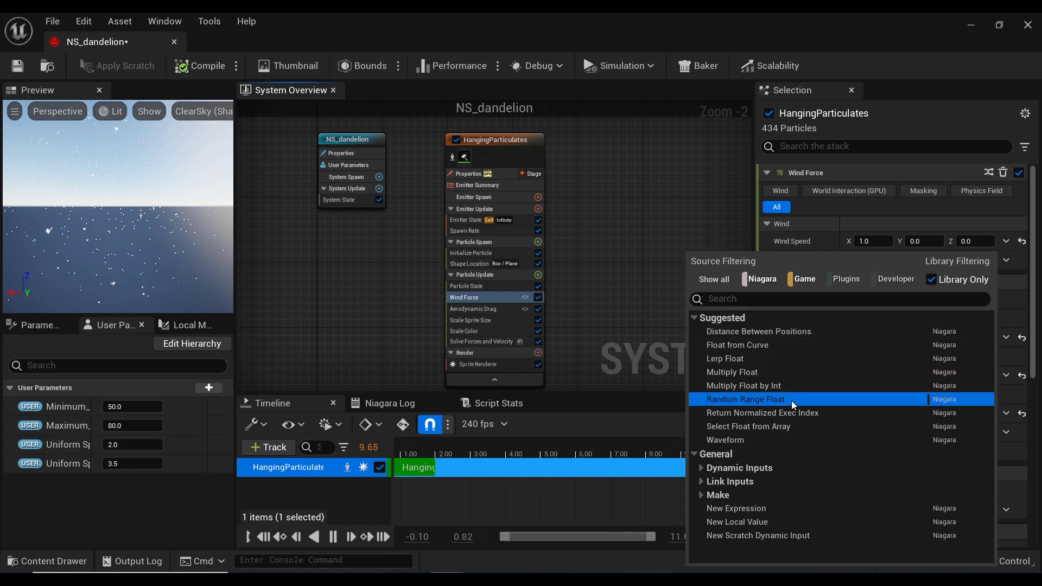
Set the Wind Speed Scale range to a minimum of 3 and a maximum of 6, and the turbulence scale to 5
left_click(872, 280)
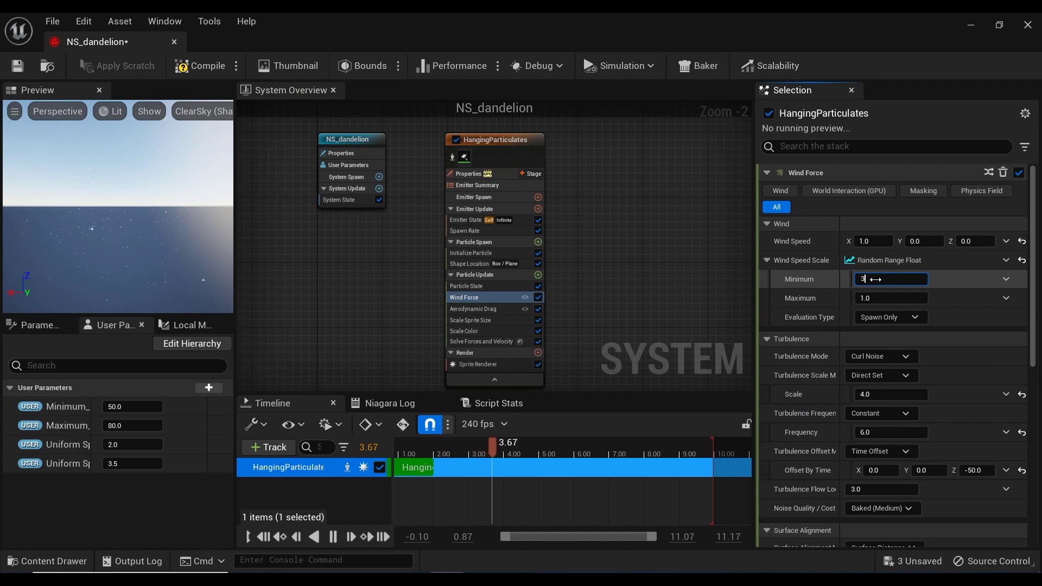
type("3")
left_click(888, 299)
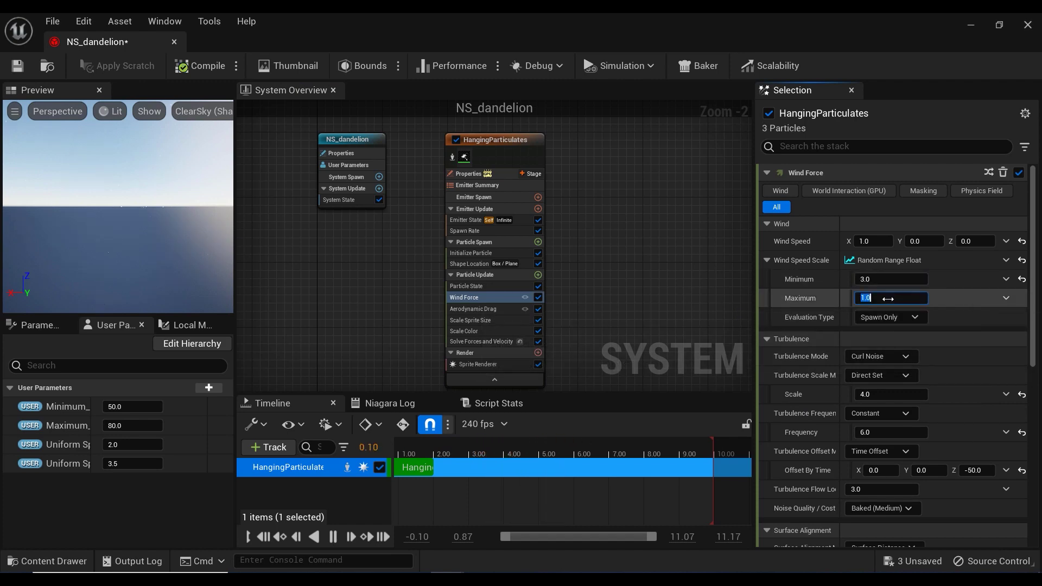
key("Return")
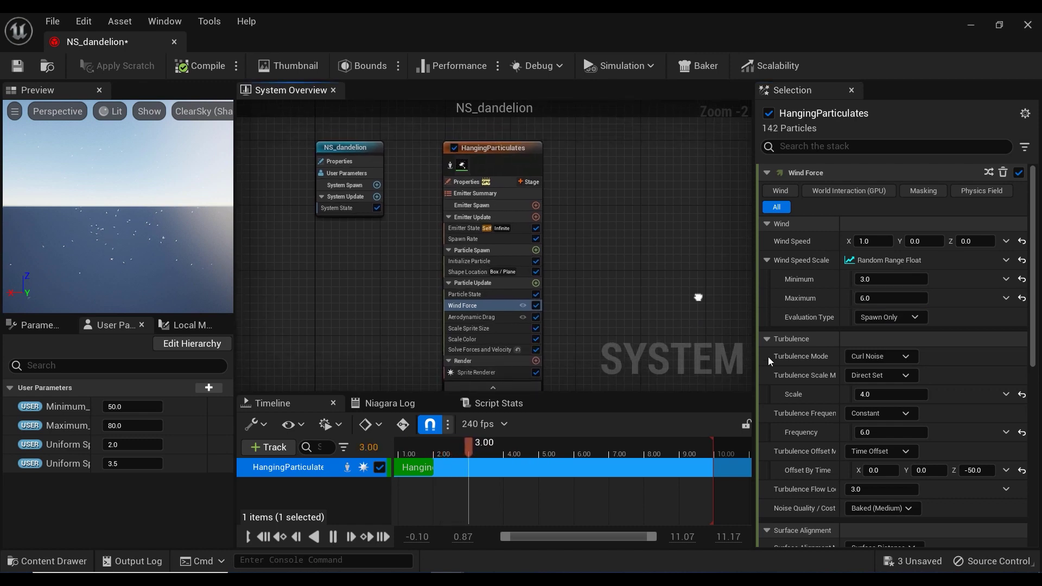
left_click(874, 394)
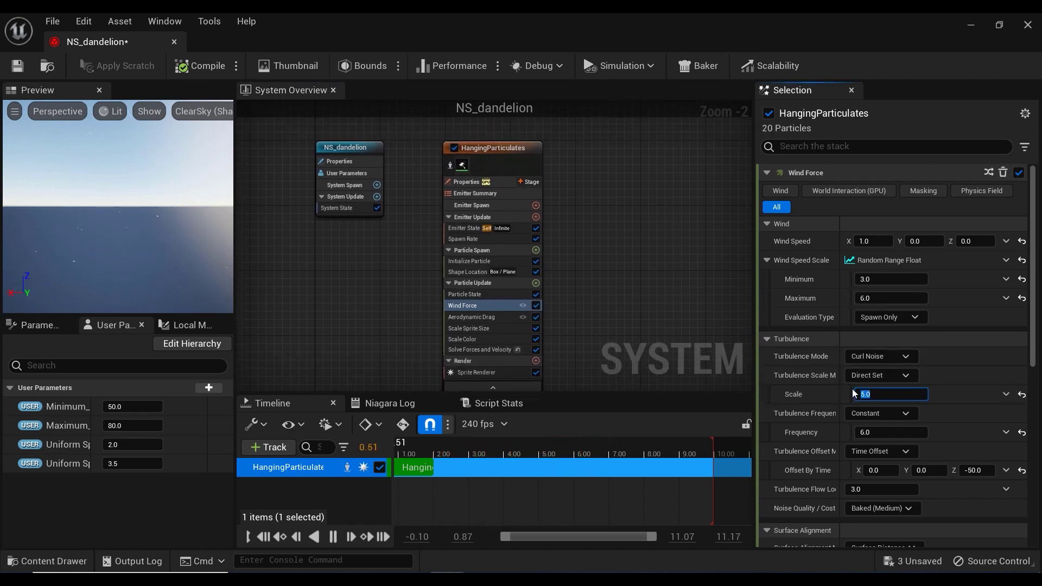
left_click(701, 334)
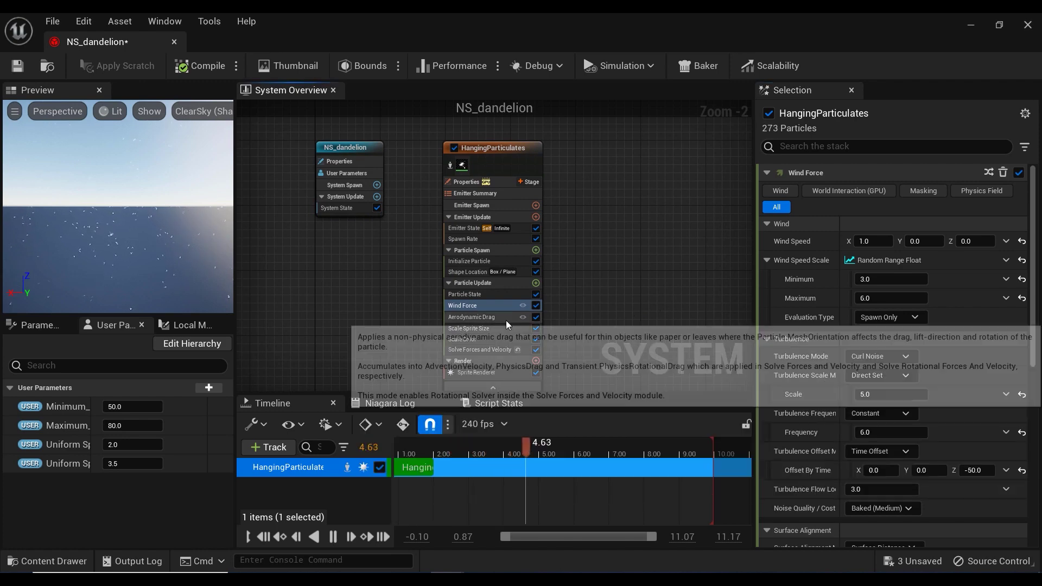
Apply the smooth descending curve template to the Scale Alpha curve of the emitter's Scale Color module
left_click(513, 317)
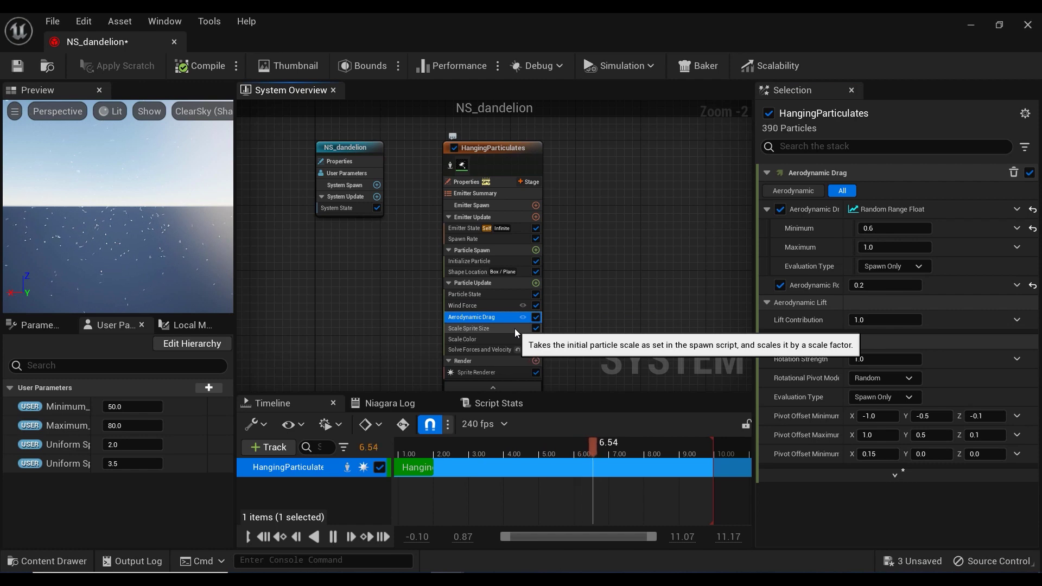
left_click(515, 330)
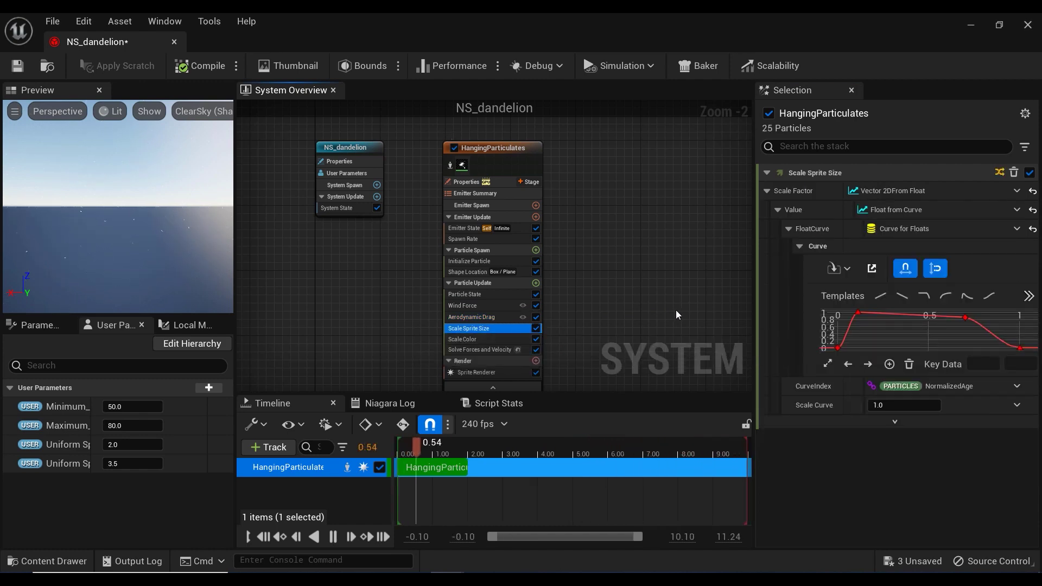
left_click(516, 340)
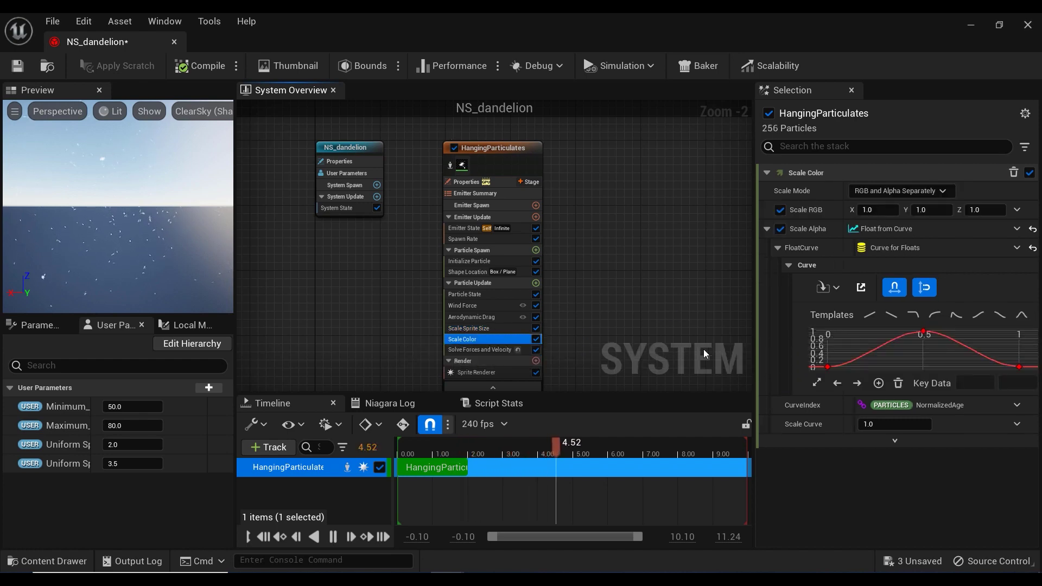
left_click(1000, 314)
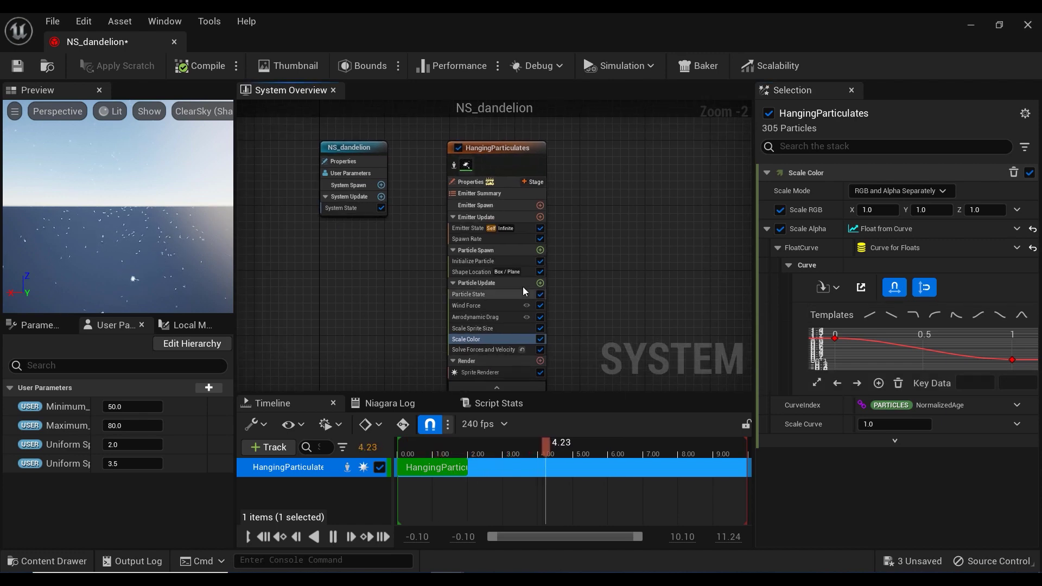
Compile the system and place NS_dandelion from the Materials folder on the colonnade floor in the Main level, viewed in game view
left_click(181, 67)
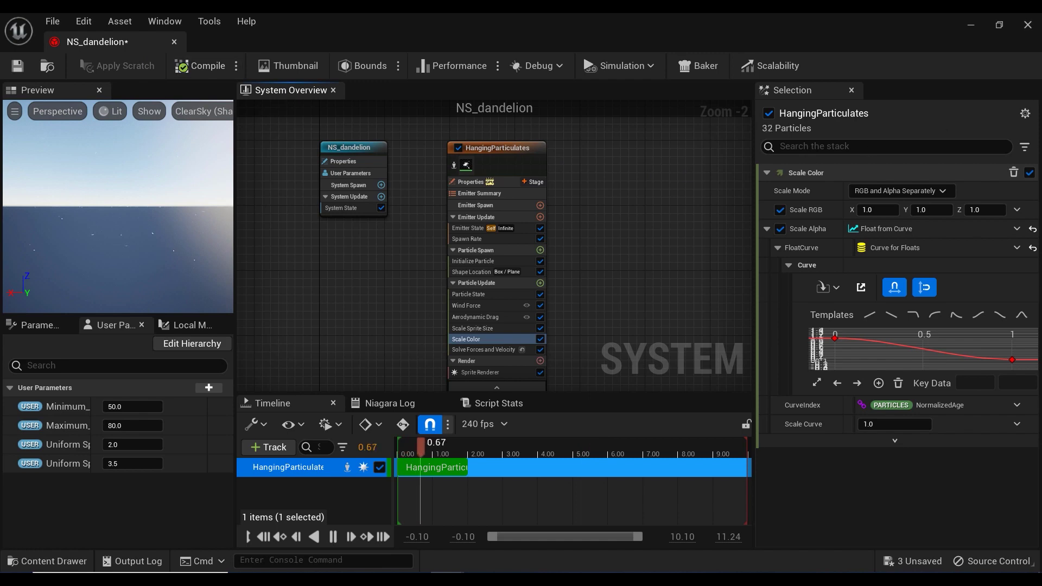
left_click(972, 24)
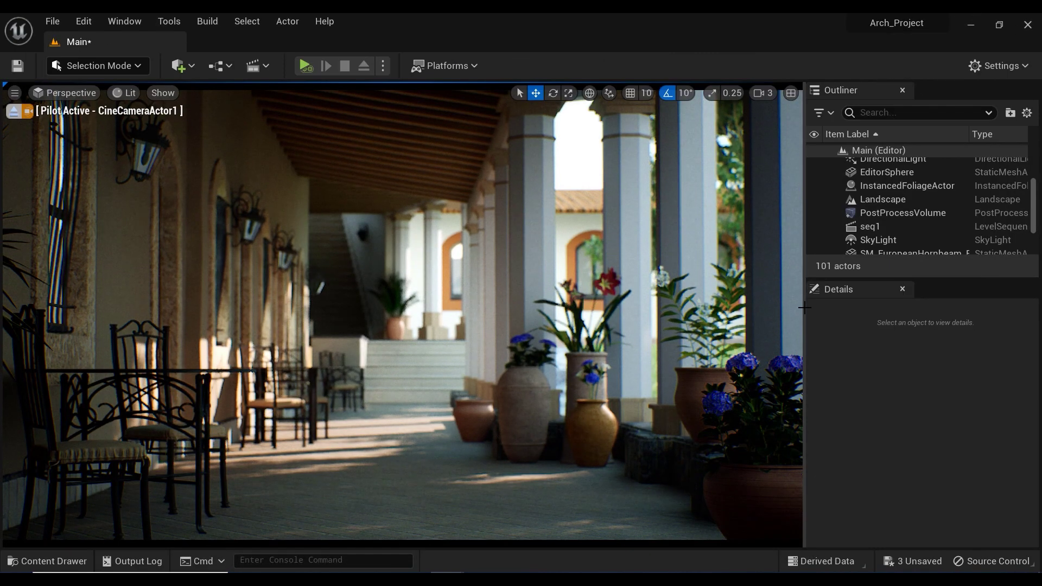
key("ctrl+space")
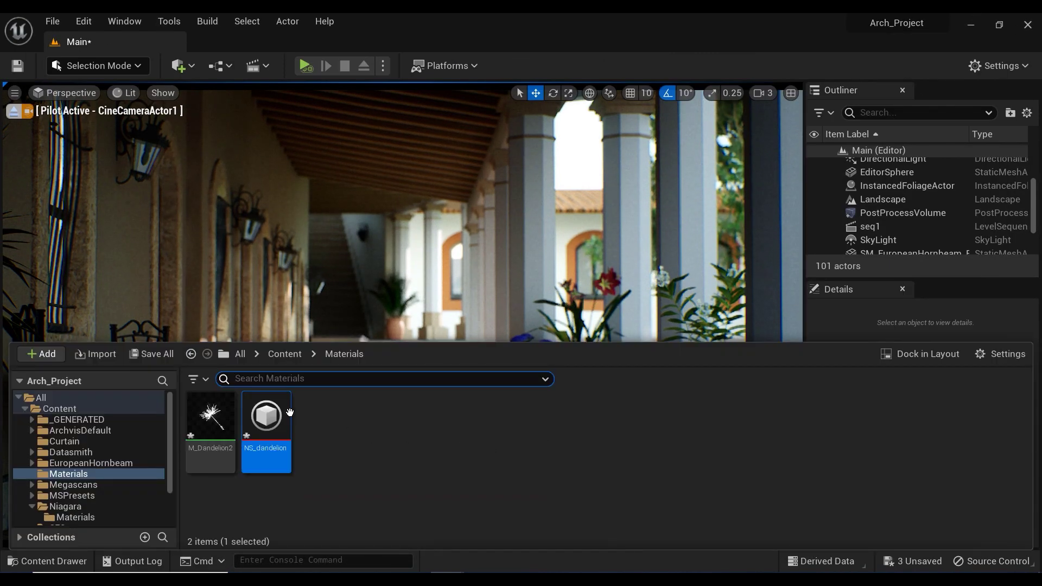
left_click_drag(290, 413, 473, 510)
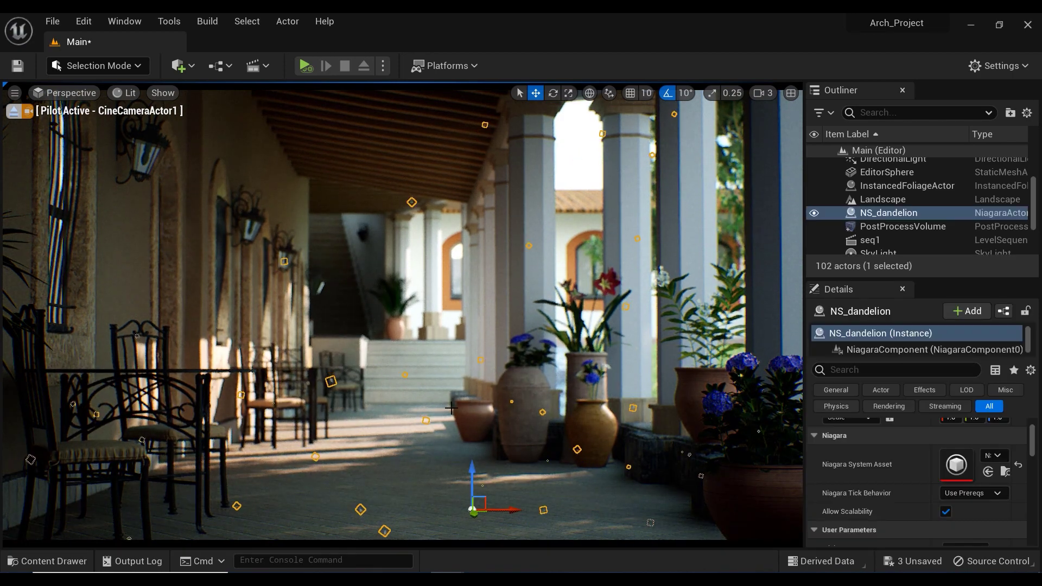
key("g")
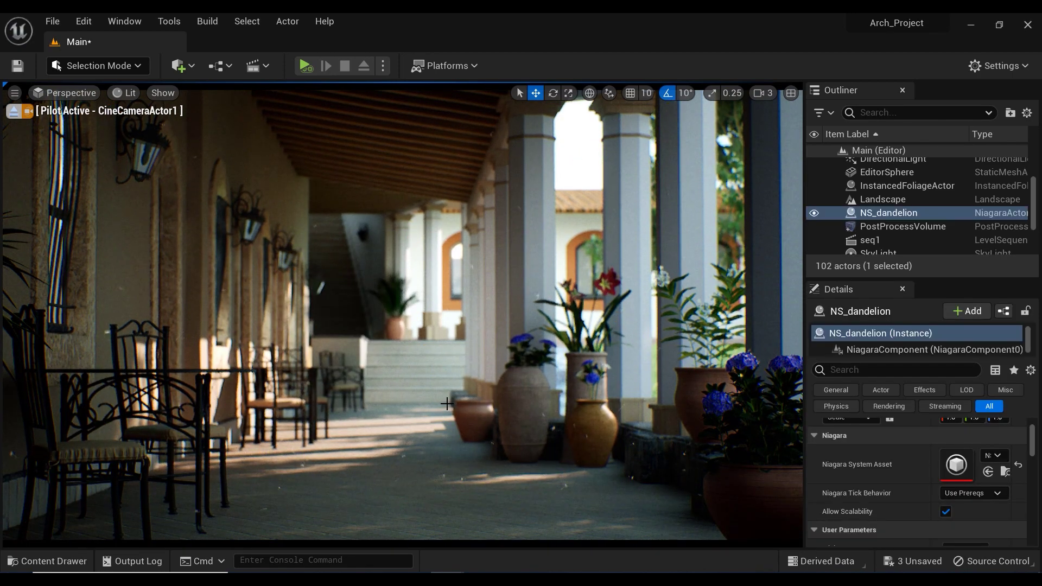
right_click_drag(446, 398, 447, 398)
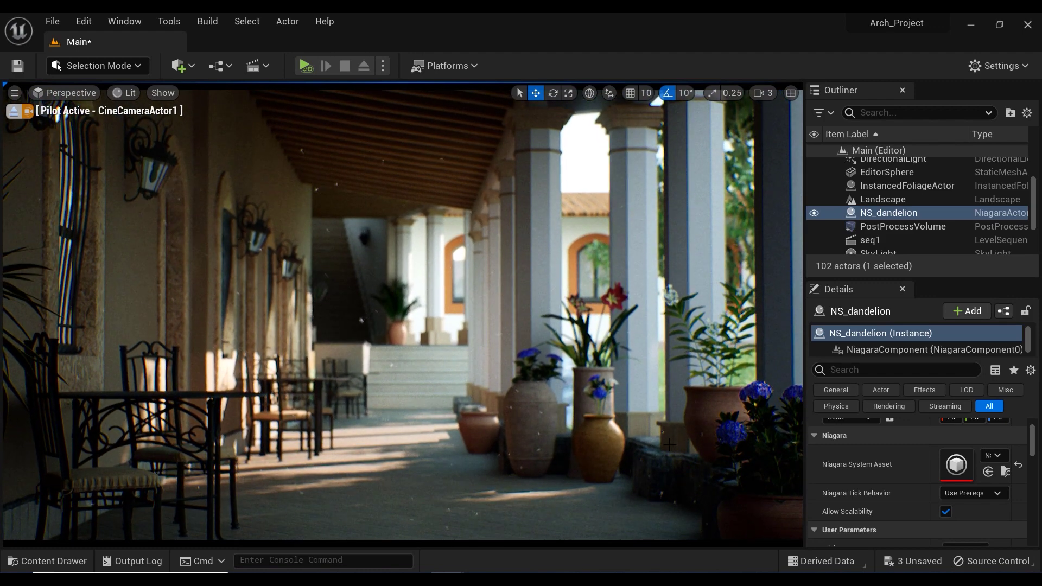
Set the placed NS_dandelion actor's Uniform Sprite Size Min to 4 and Uniform Sprite Size Max to 7
scroll(918, 478, "down", 5)
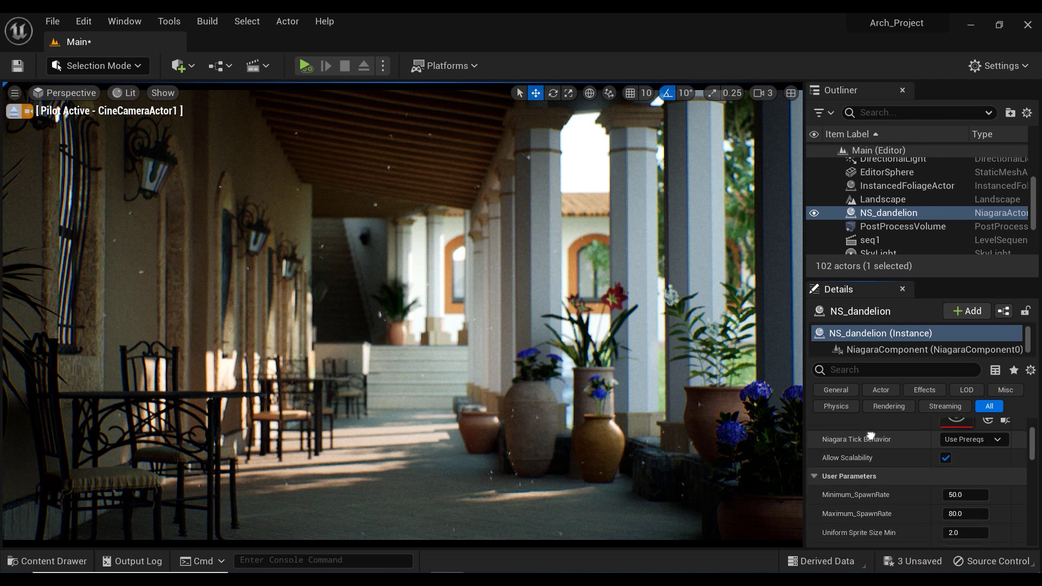
scroll(917, 480, "down", 1)
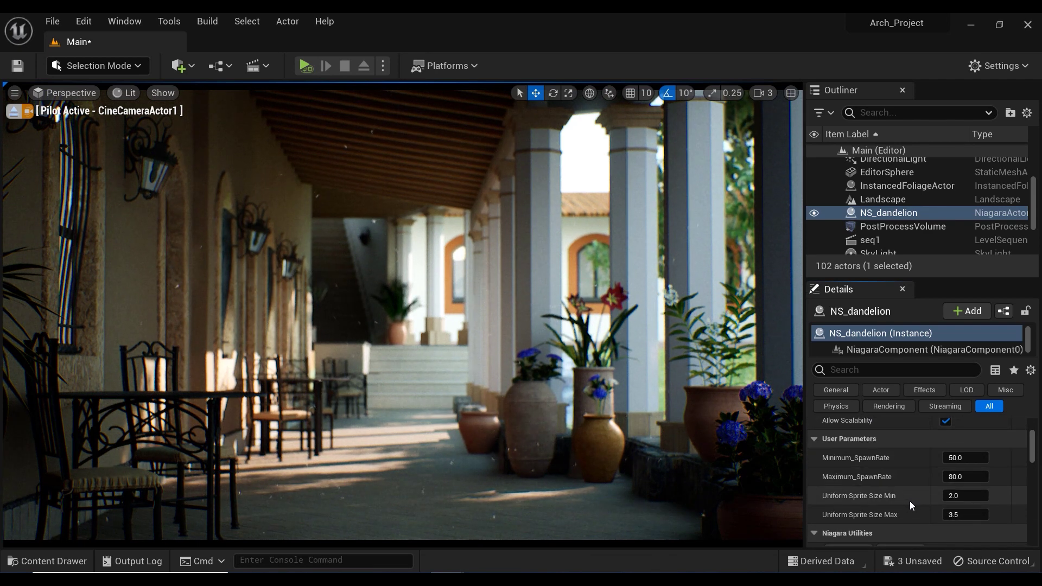
left_click(951, 496)
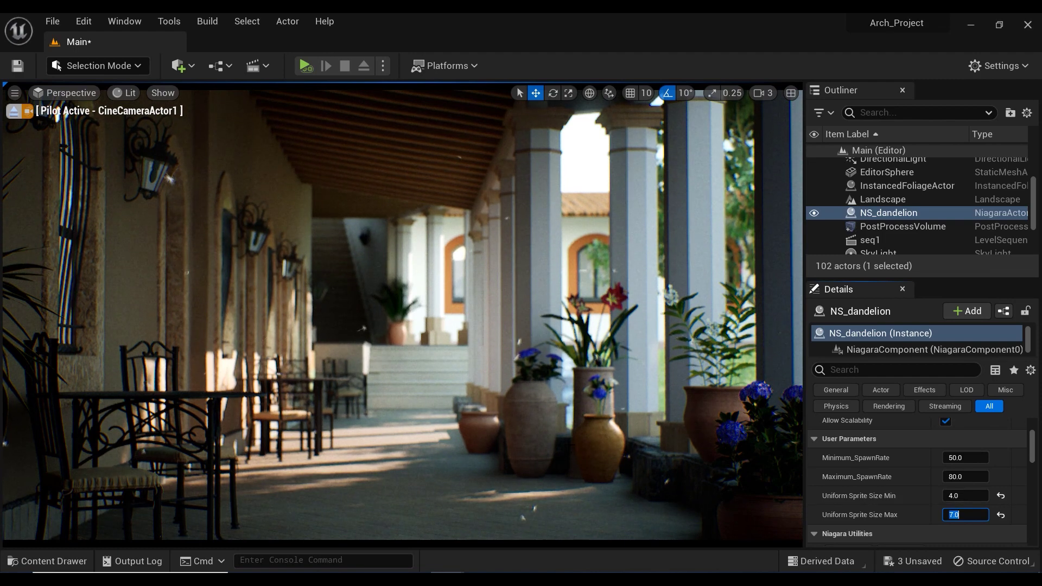
key("Return")
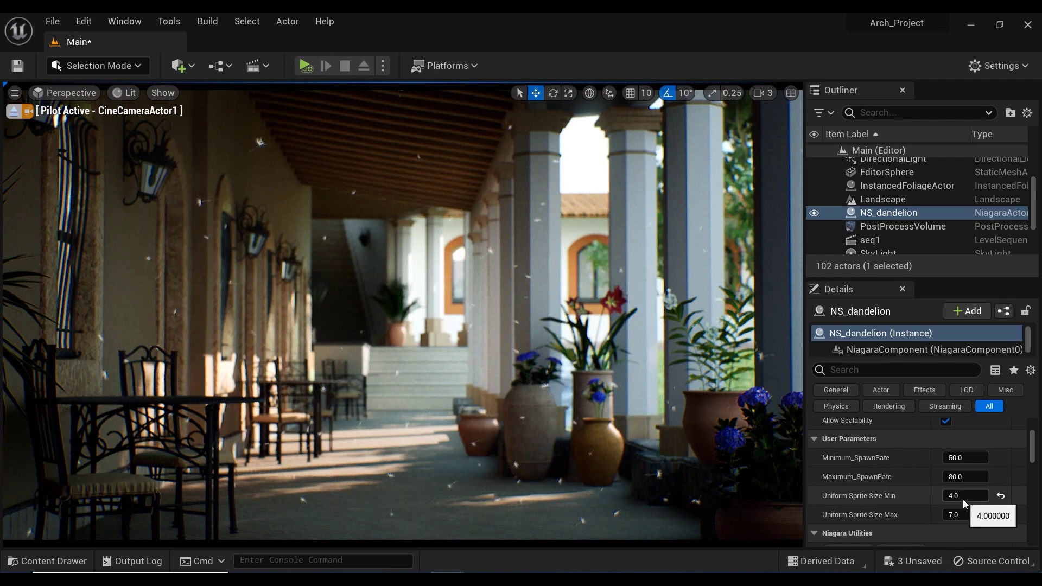
Set the NS_dandelion actor's Minimum_SpawnRate to 80 and Maximum_SpawnRate to 100
left_click(962, 459)
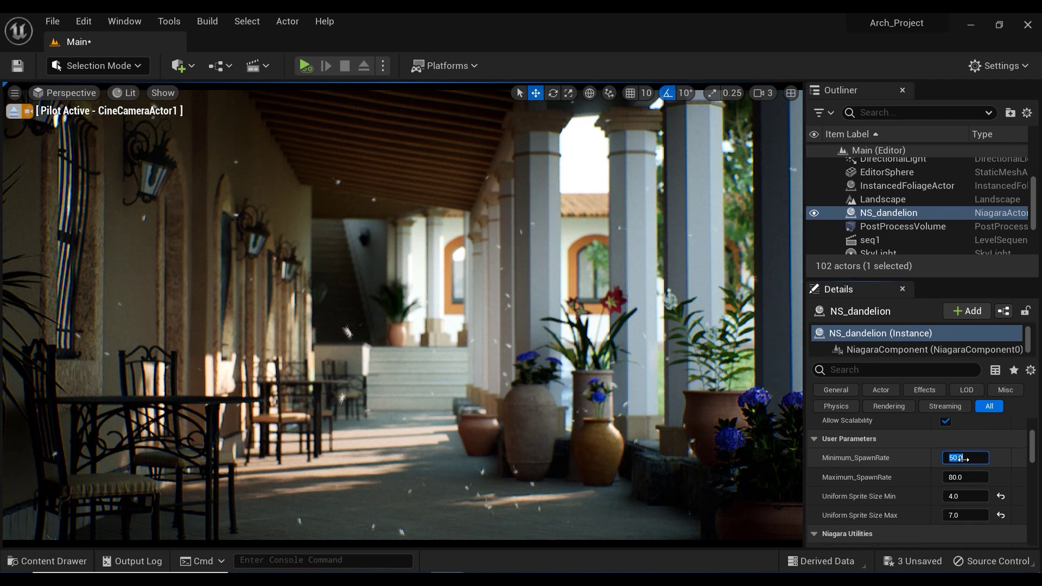
type("80")
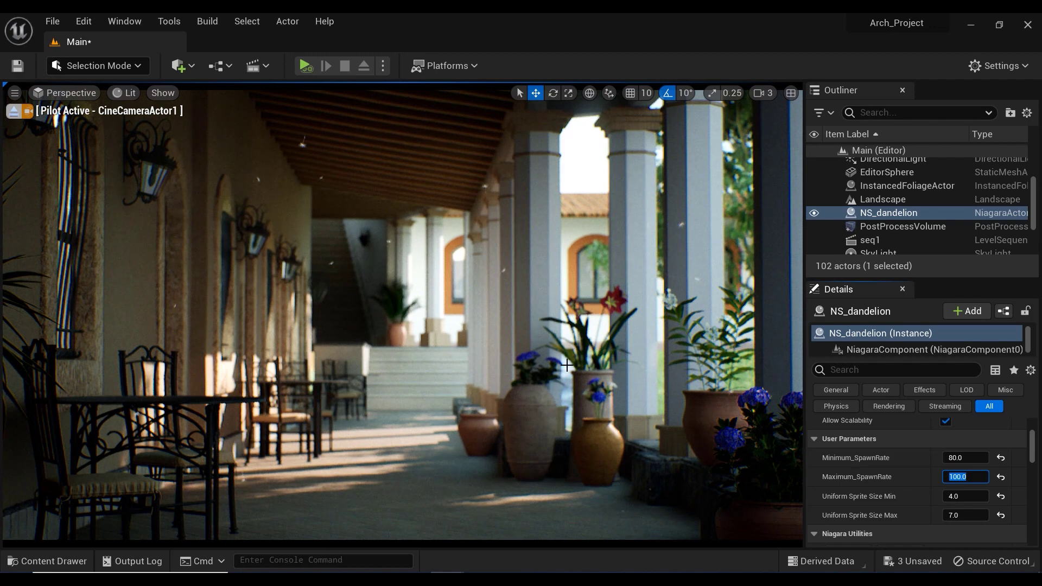
right_click_drag(47, 107, 47, 108)
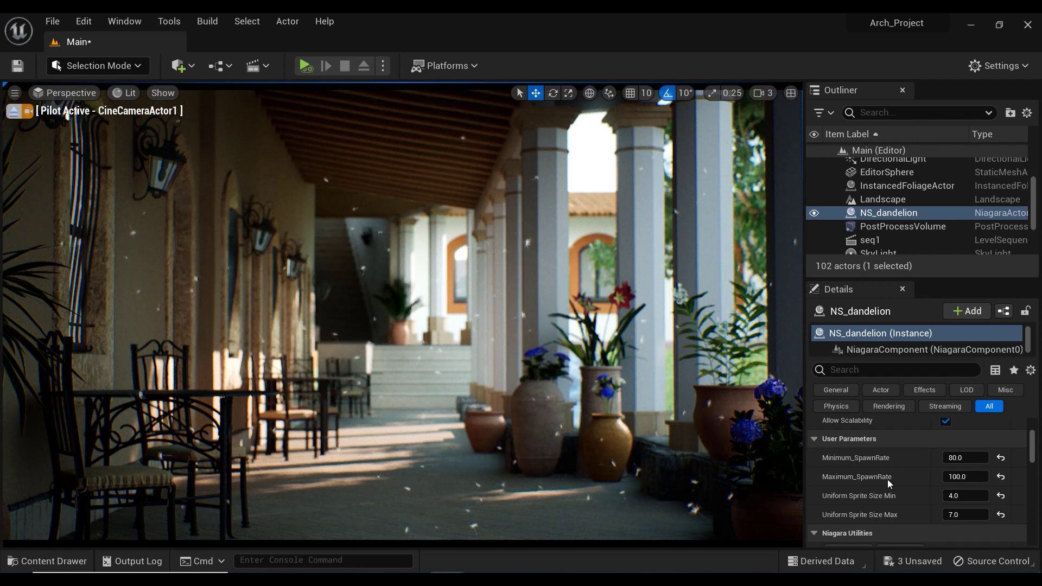
scroll(890, 469, "down", 1)
scroll(891, 469, "up", 1)
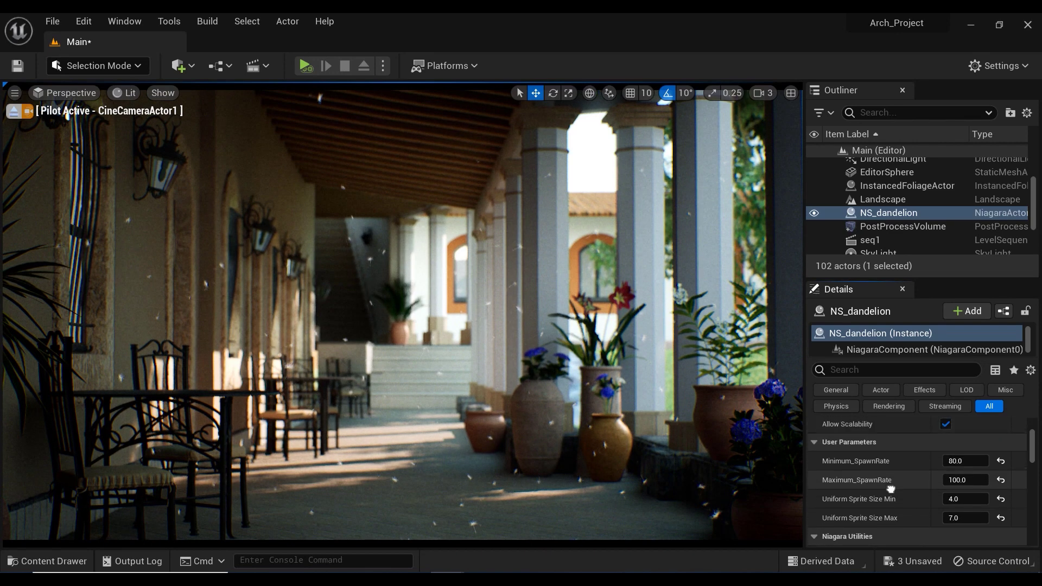